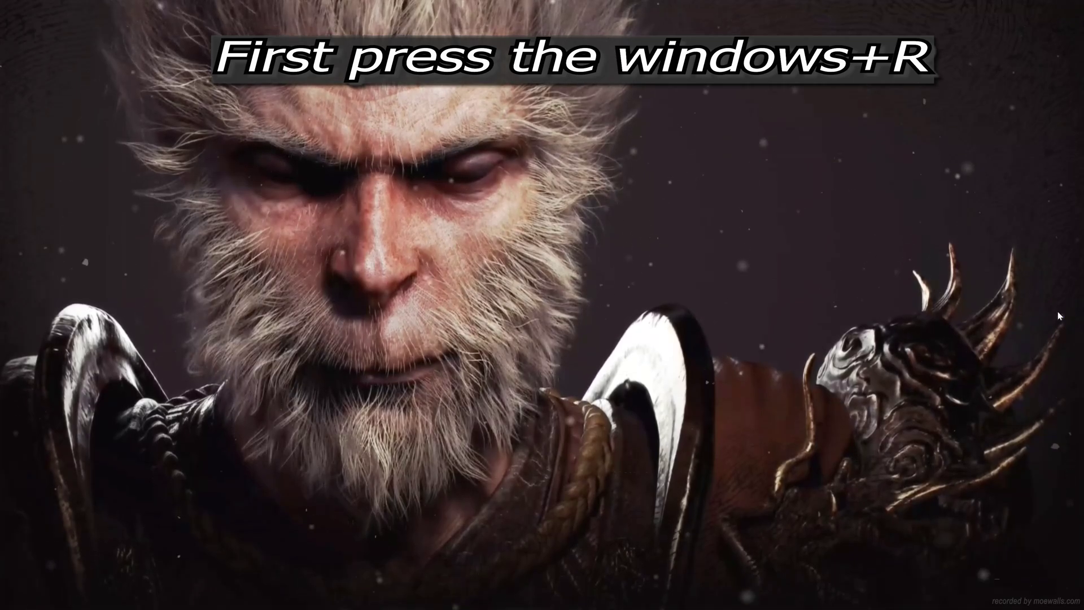
Open Device Manager by running devmgmt.msc
key(super+r)
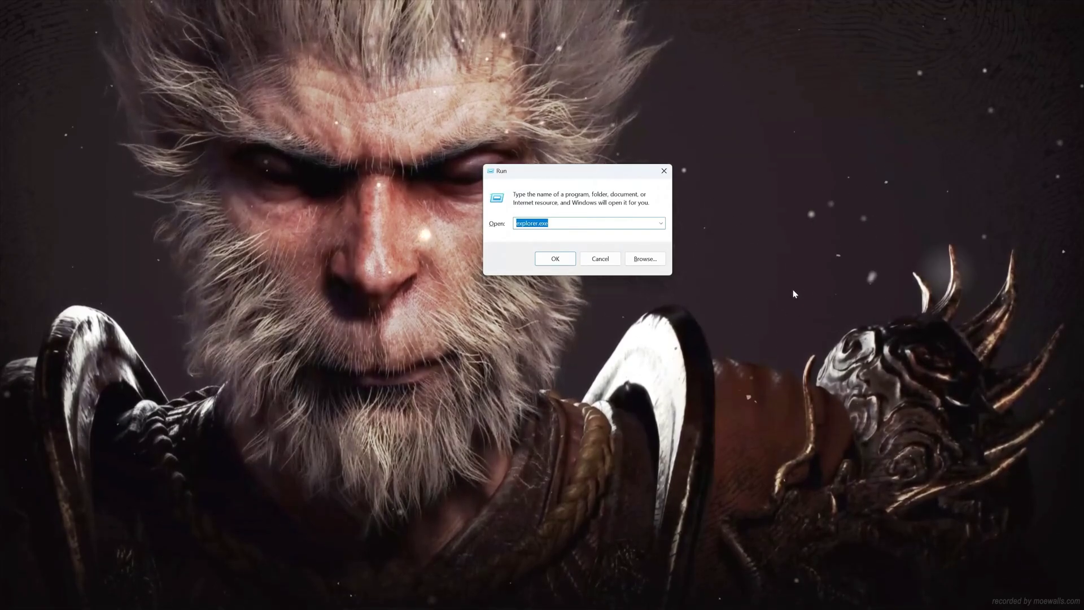
text(dev)
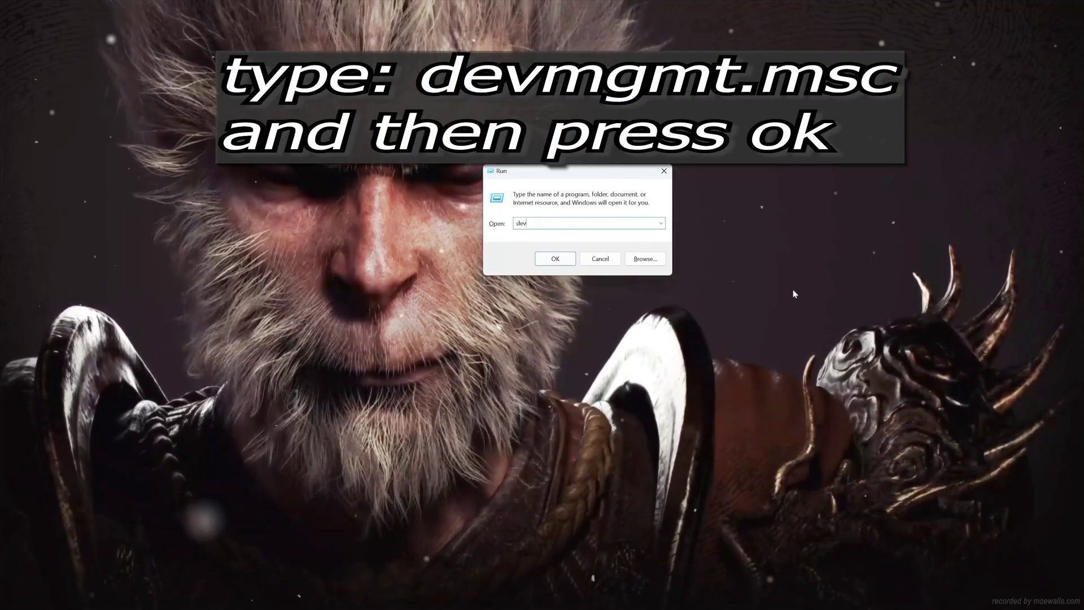
text(mgmt)
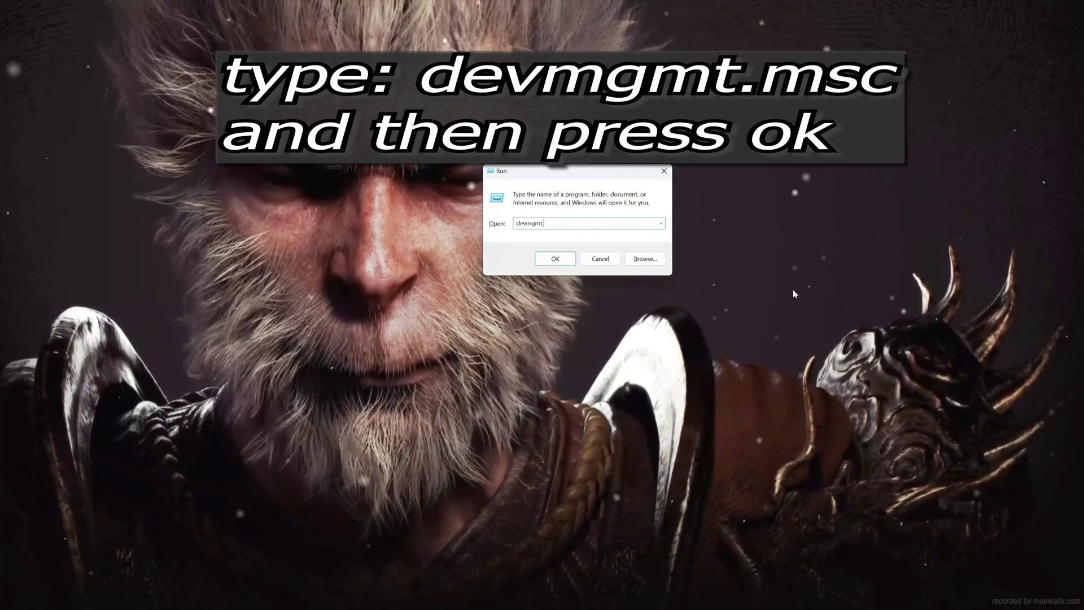
text(.msc)
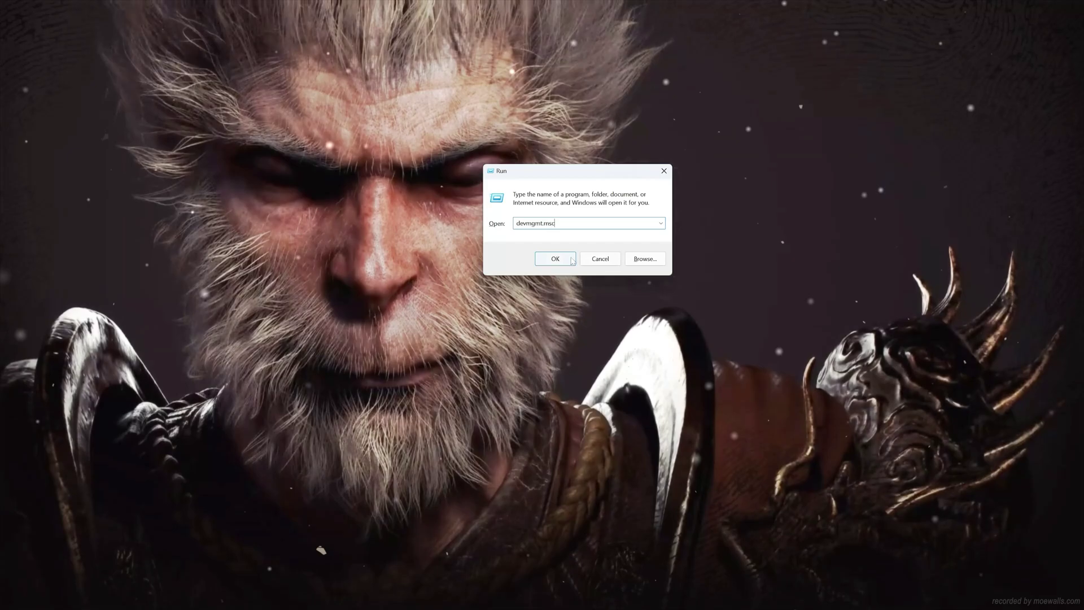
click(545, 263)
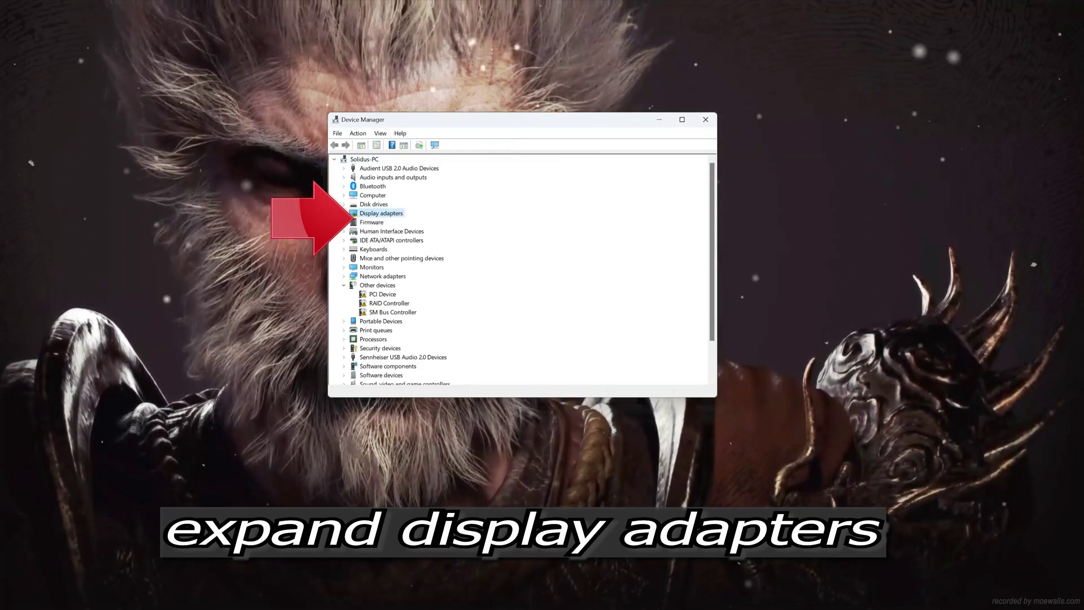
Open the driver properties of the NVIDIA GeForce RTX 4090 display adapter
click(344, 214)
click(382, 224)
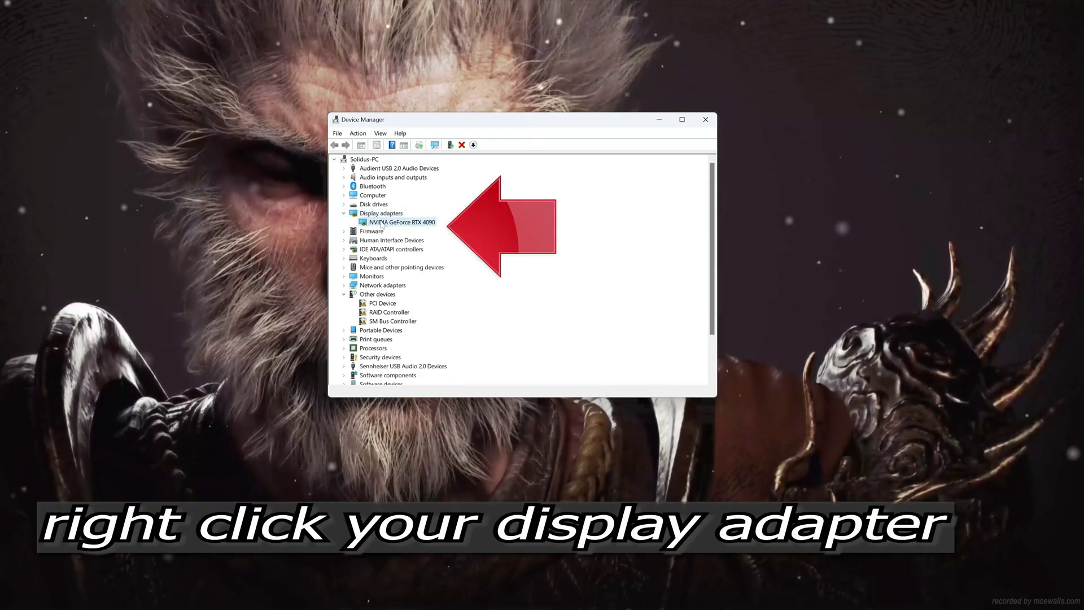
right_click(382, 224)
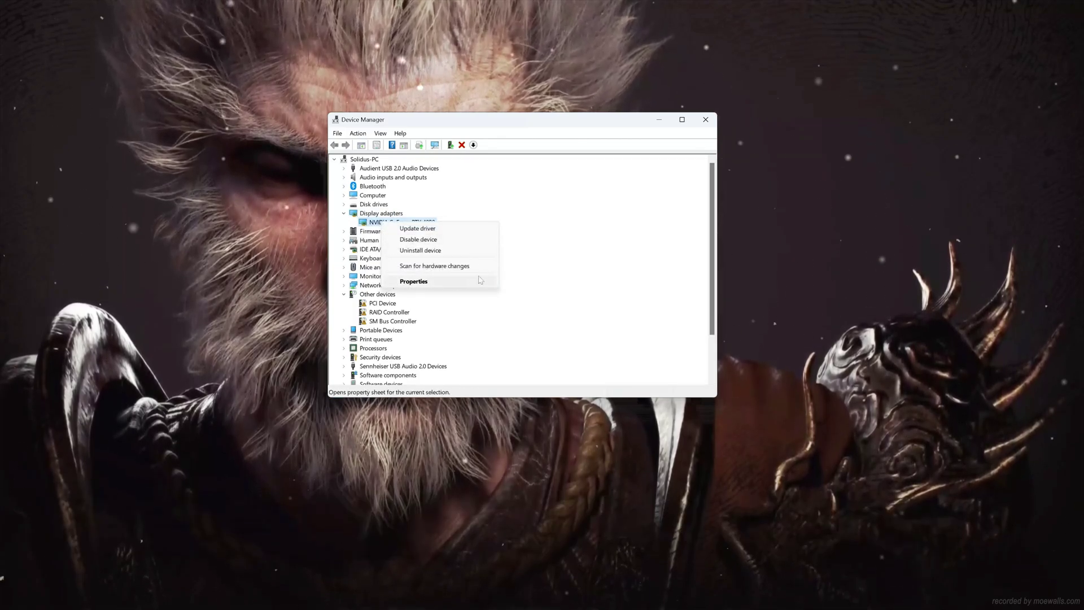
click(418, 282)
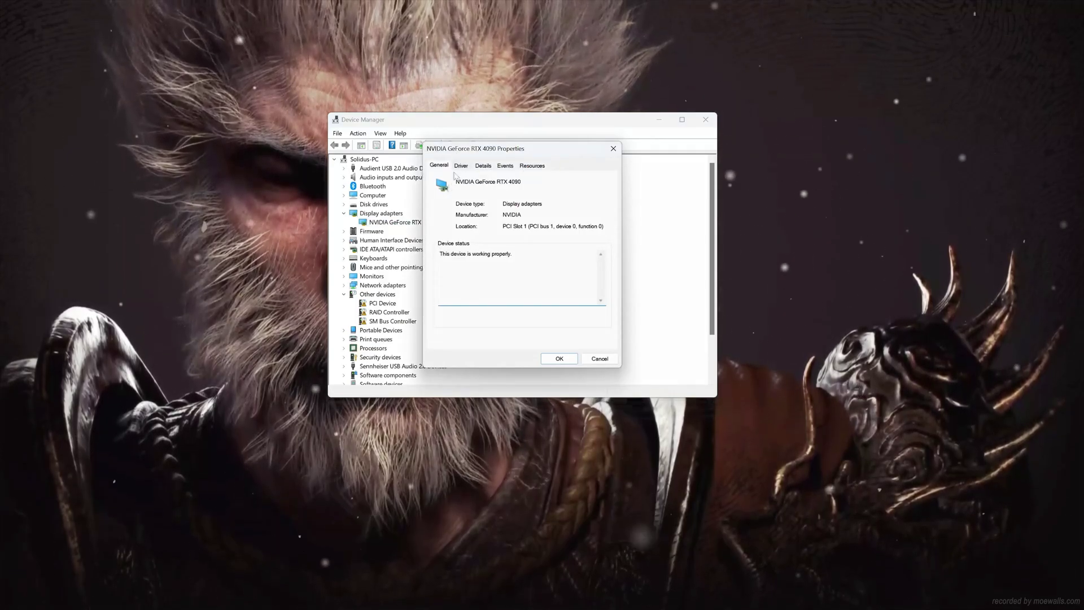
click(461, 166)
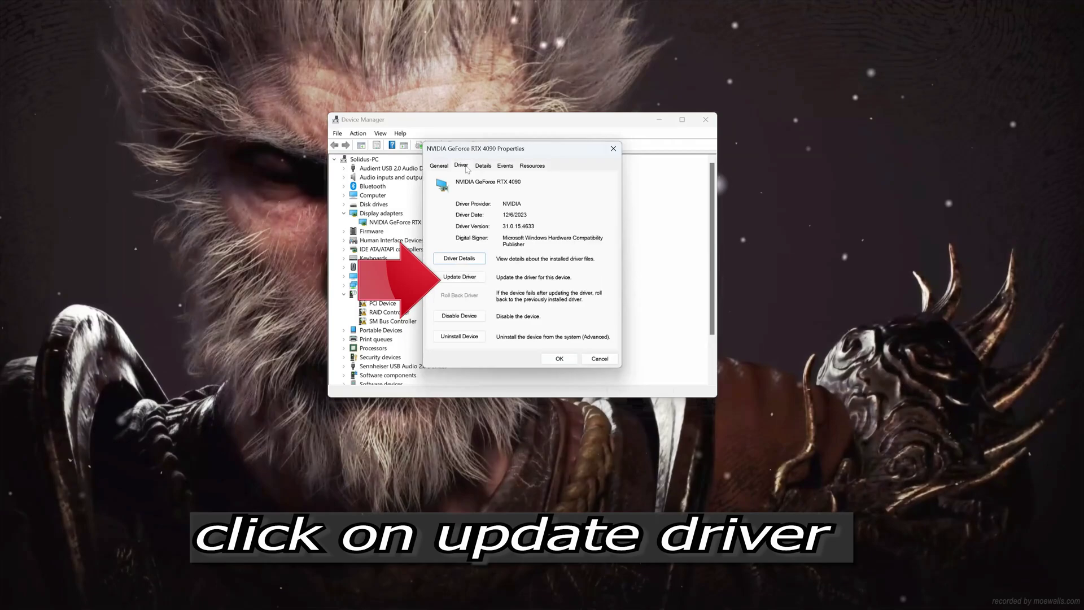
Search automatically for an updated driver for the graphics card and check for updates through Windows Update
click(458, 277)
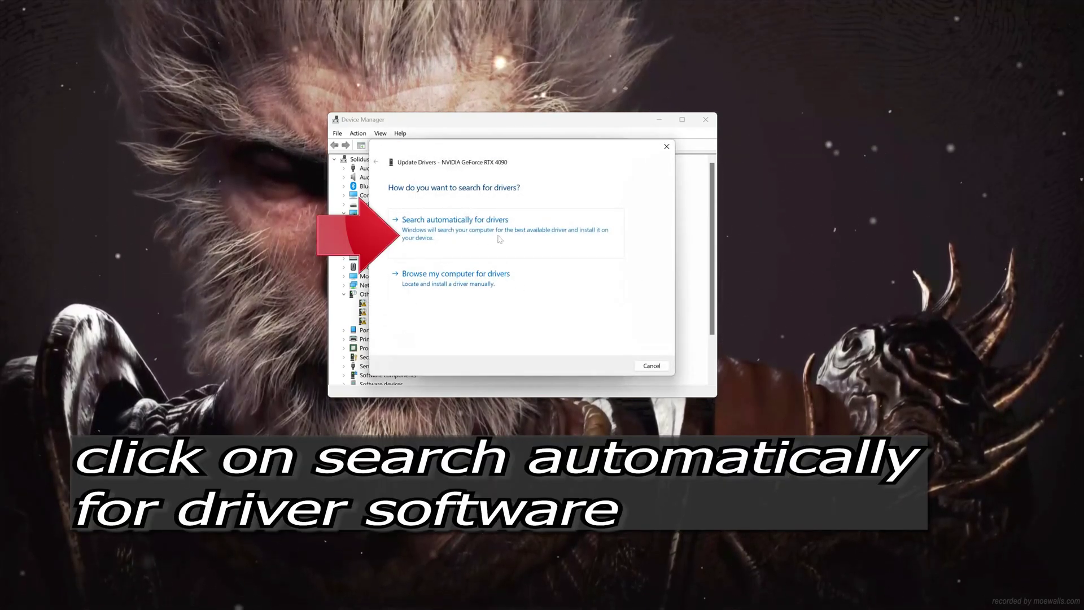
click(517, 237)
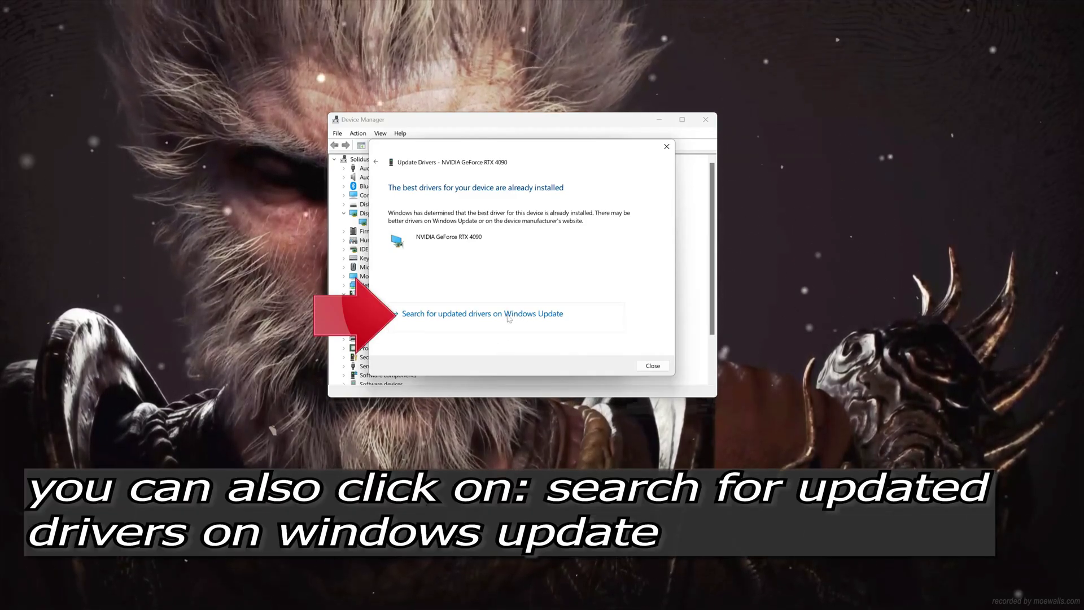
click(508, 315)
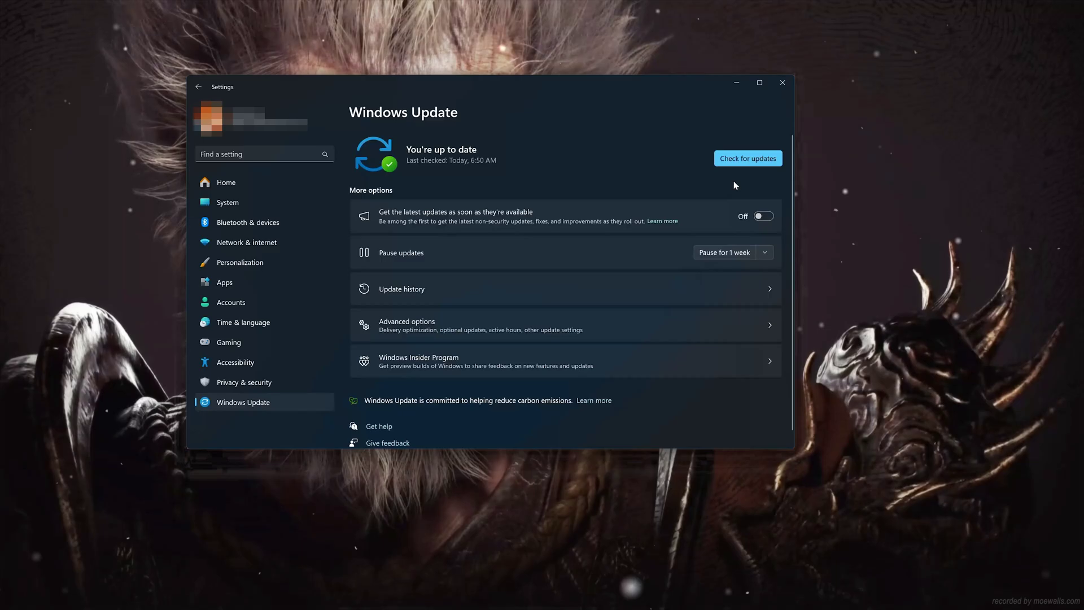
click(738, 165)
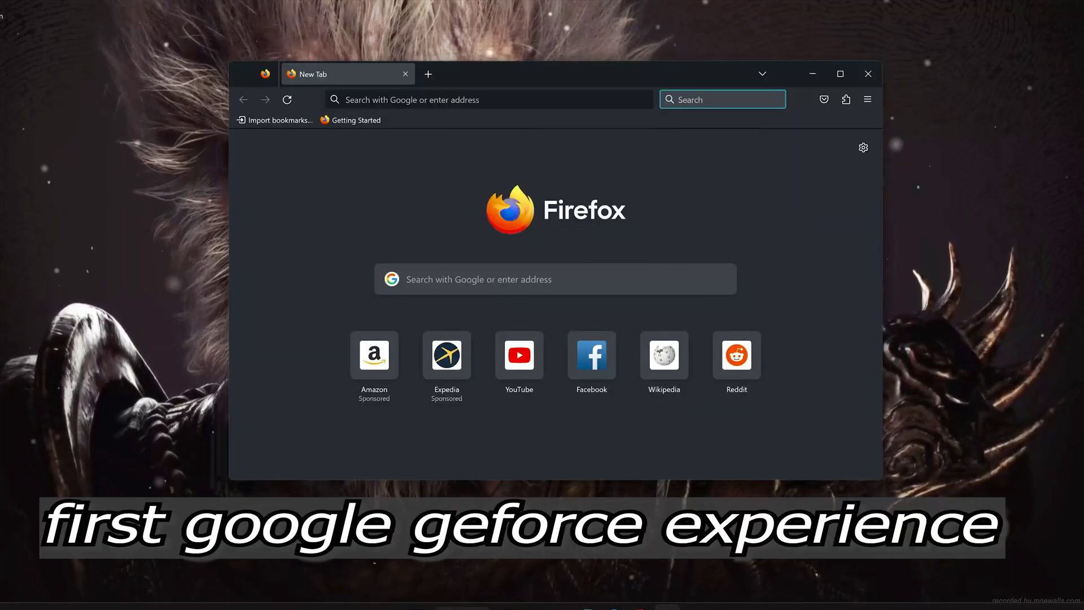
Search the web for "geforce experience" in Firefox and open NVIDIA's GeForce Experience result
text(gefo)
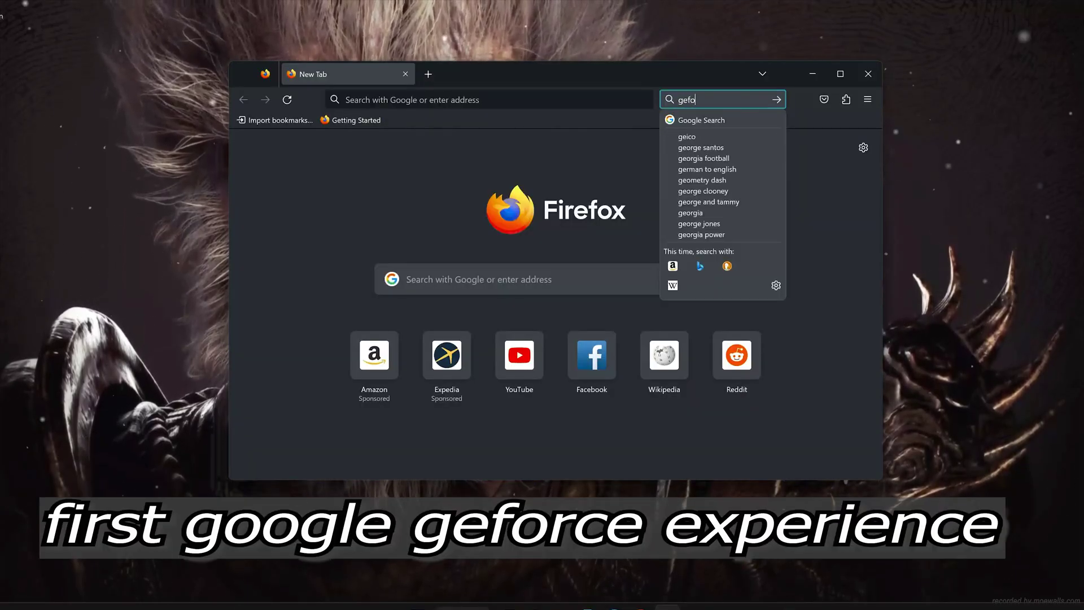
text(rce ex)
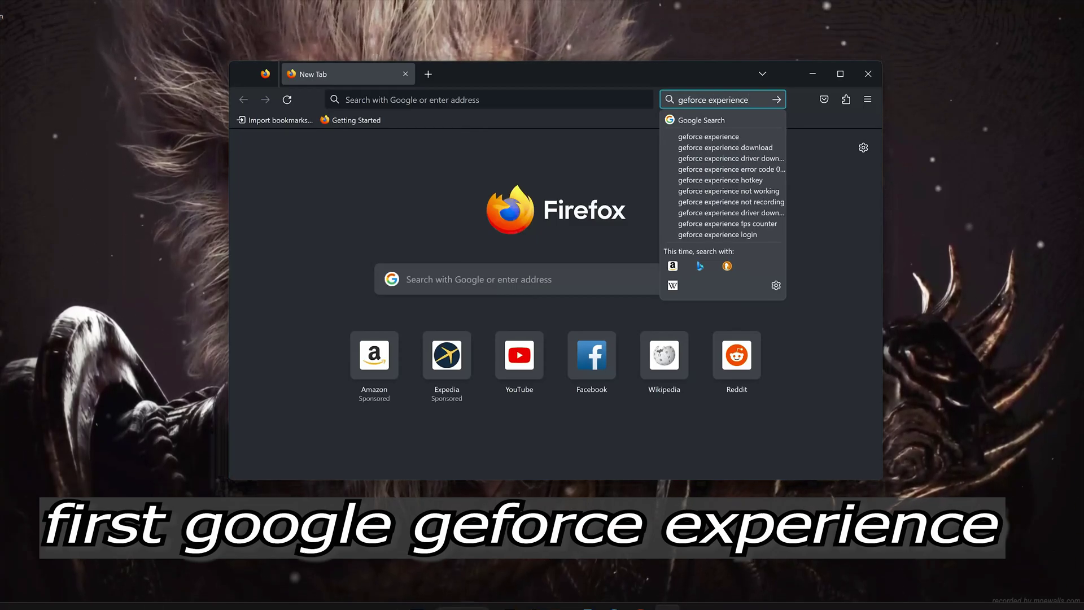
text(perience)
key(Return)
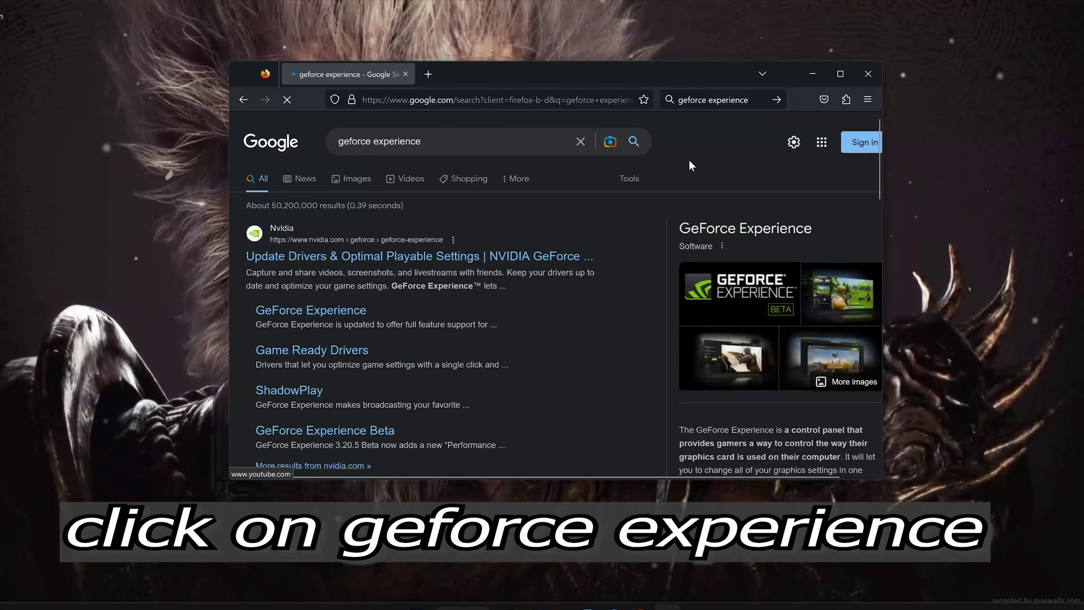
scroll(689, 164, down, 2)
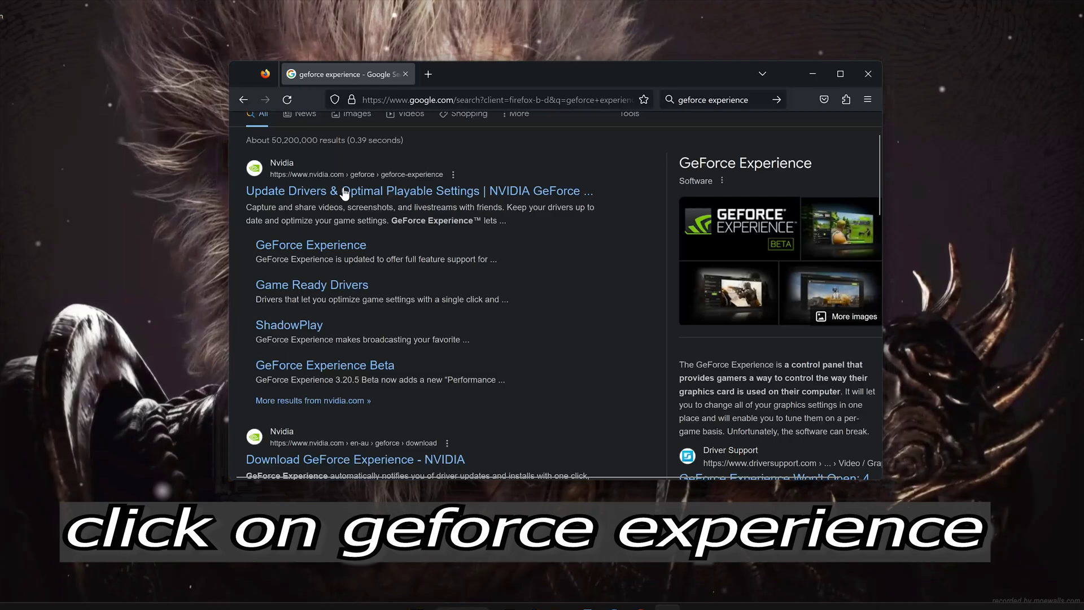
click(405, 192)
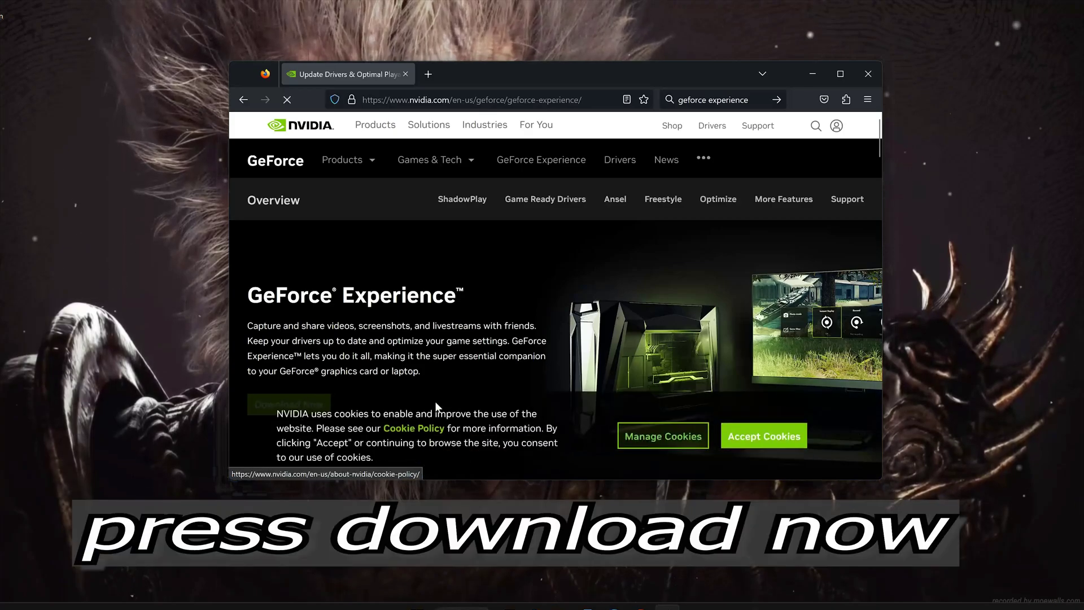
Accept the site's cookies, download the GeForce Experience installer and allow NVIDIA Package Launcher to make changes to the device
click(734, 437)
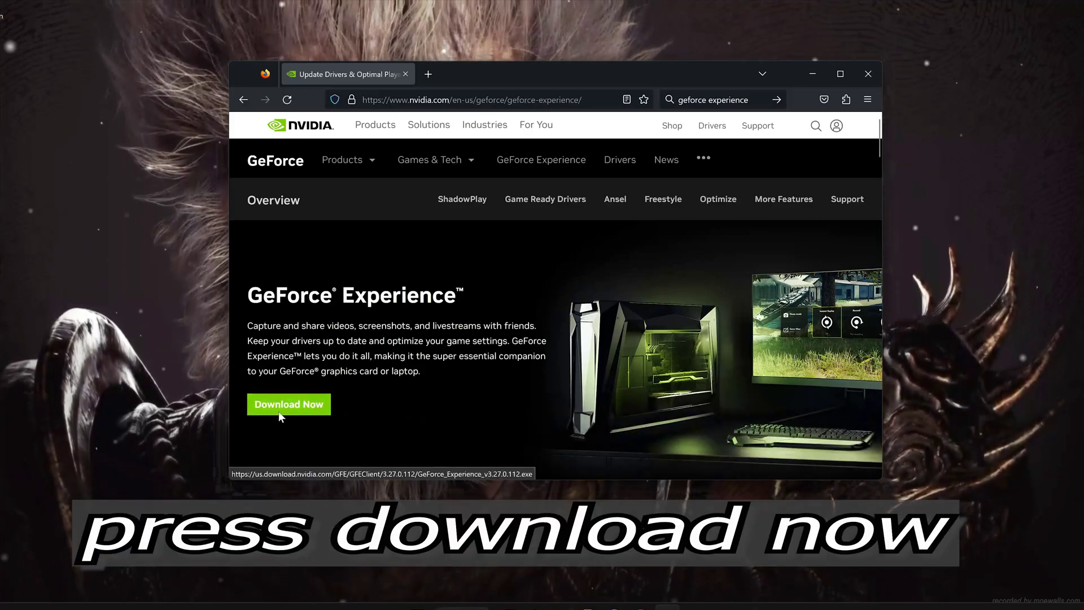
click(301, 405)
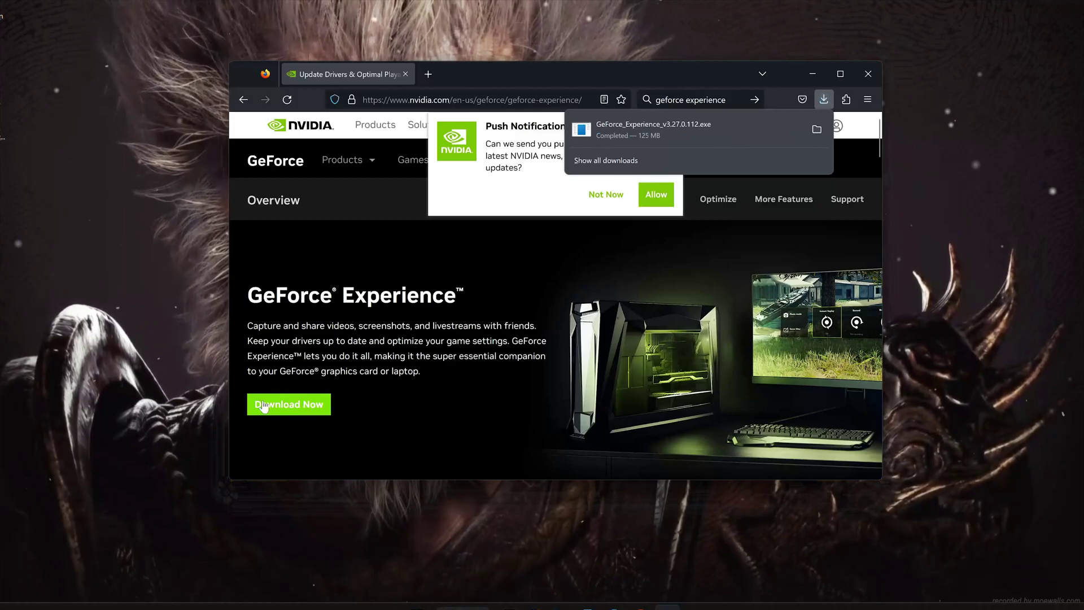
click(864, 73)
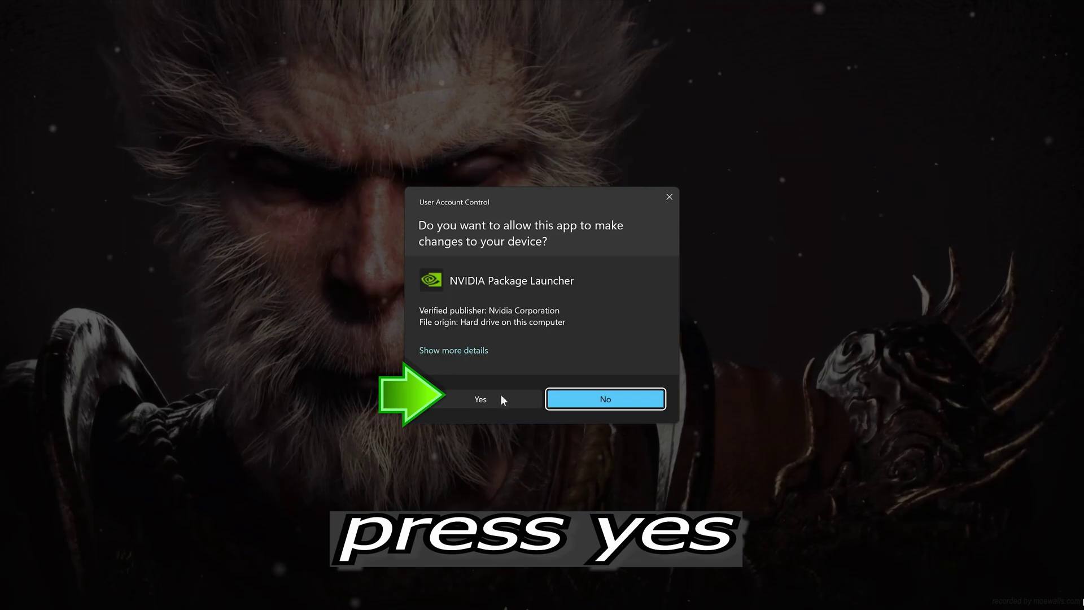
click(490, 393)
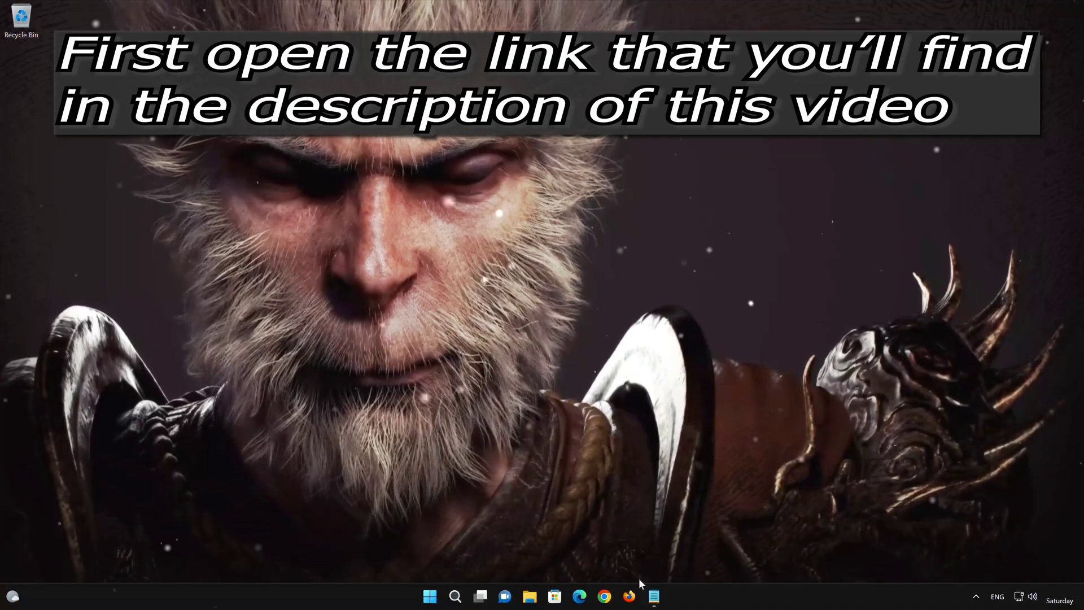
Copy the Microsoft latest-supported-vc-redist link from the text file and open it in Firefox
click(629, 596)
click(655, 597)
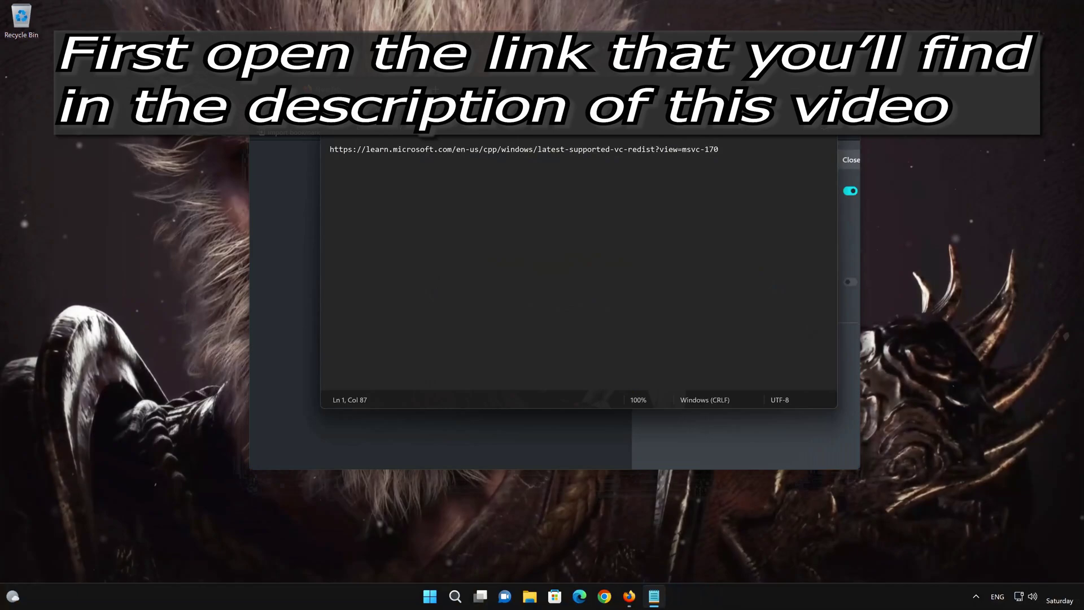
drag(719, 149, 329, 149)
key(super+c)
right_click(356, 150)
click(387, 207)
click(772, 102)
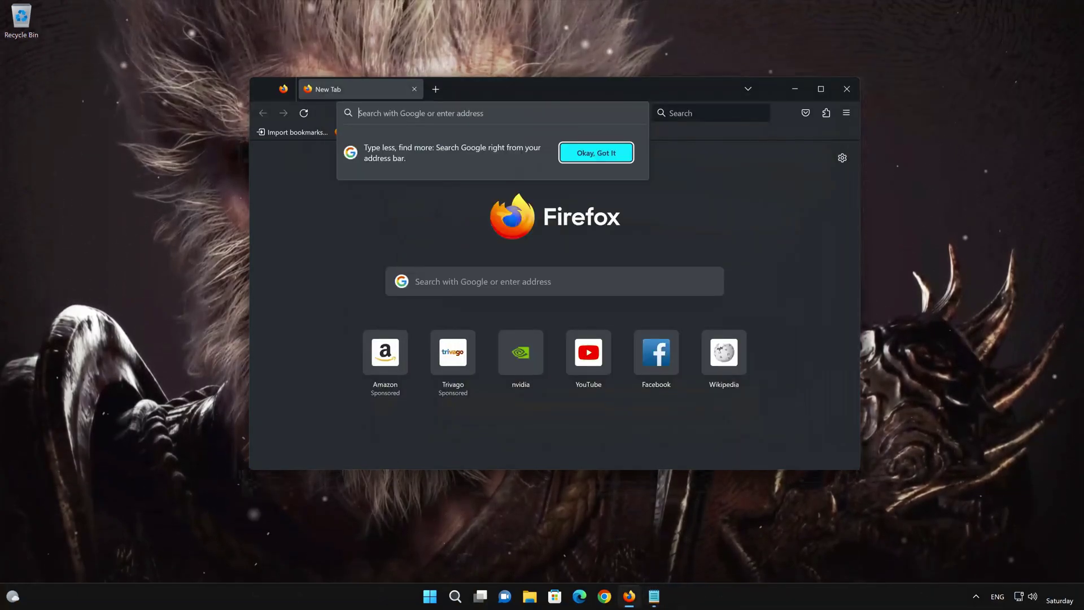
right_click(472, 113)
click(496, 214)
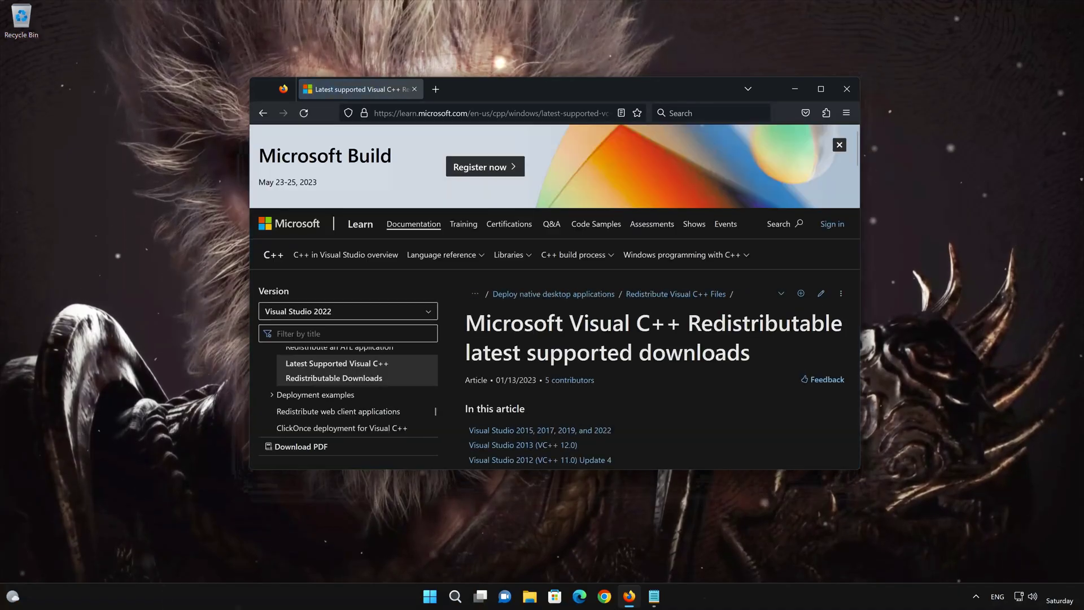
Download the X86 and X64 Visual C++ Redistributable installers for Visual Studio 2015–2022 and close the browser
scroll(764, 345, down, 10)
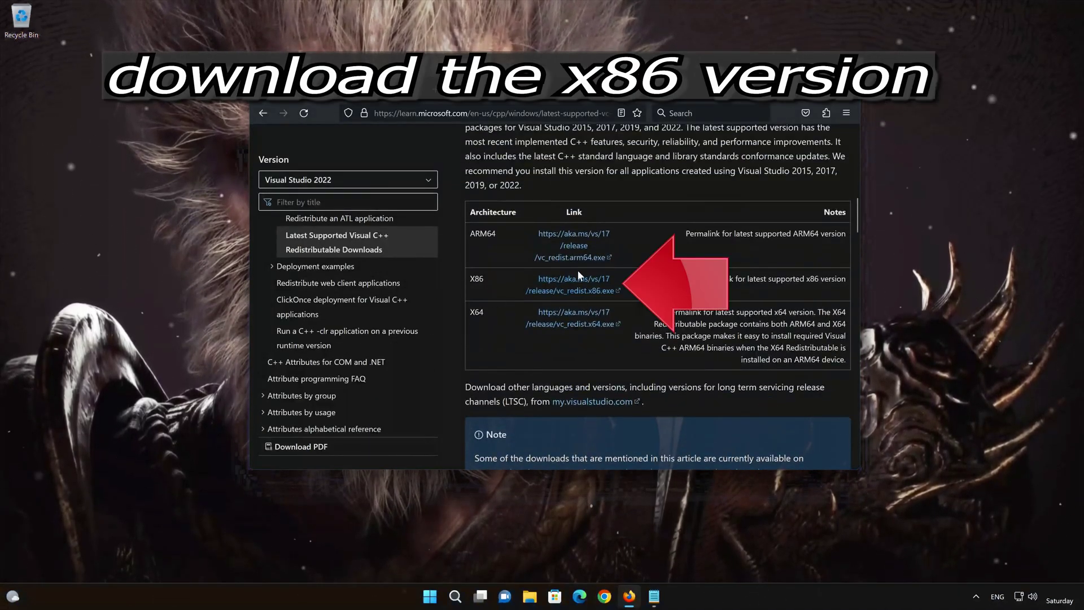
click(595, 304)
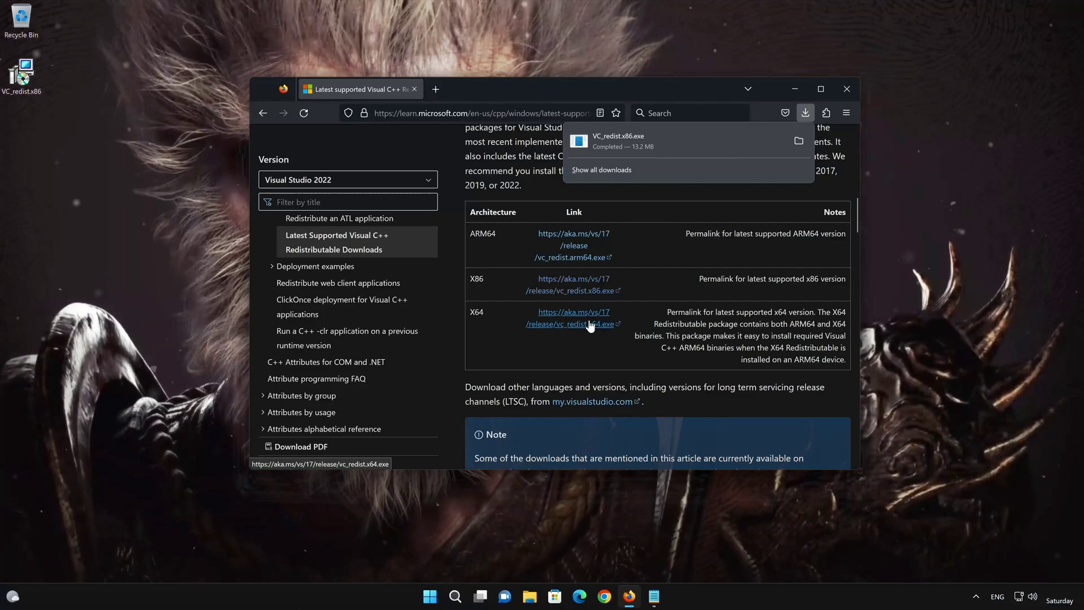
click(589, 326)
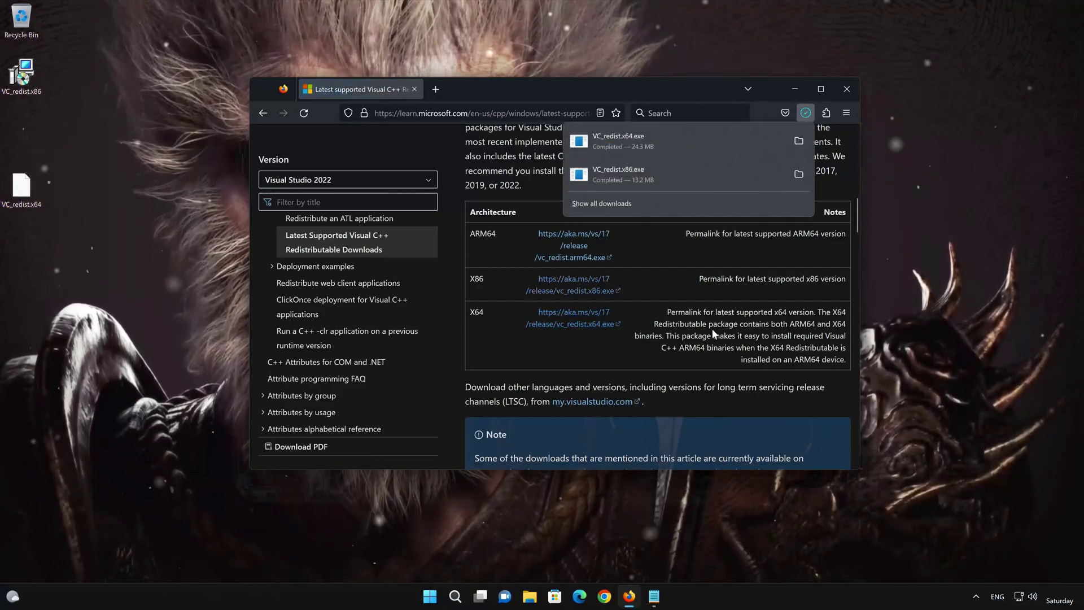
click(838, 92)
click(838, 90)
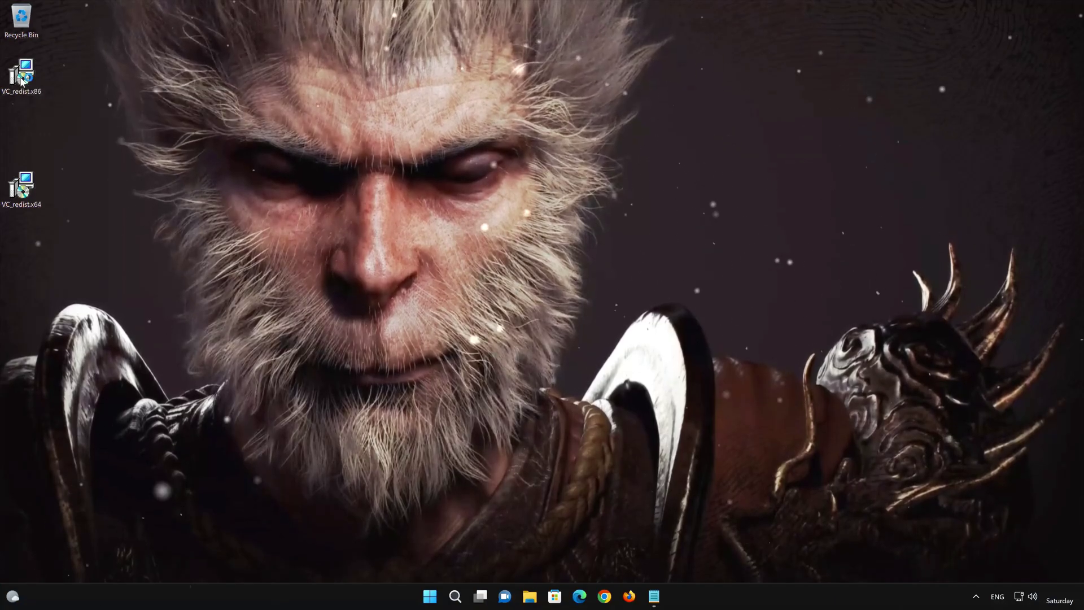
Install the x86 Visual C++ Redistributable from VC_redist.x86, agreeing to the license terms and allowing device changes
click(21, 79)
double_click(21, 79)
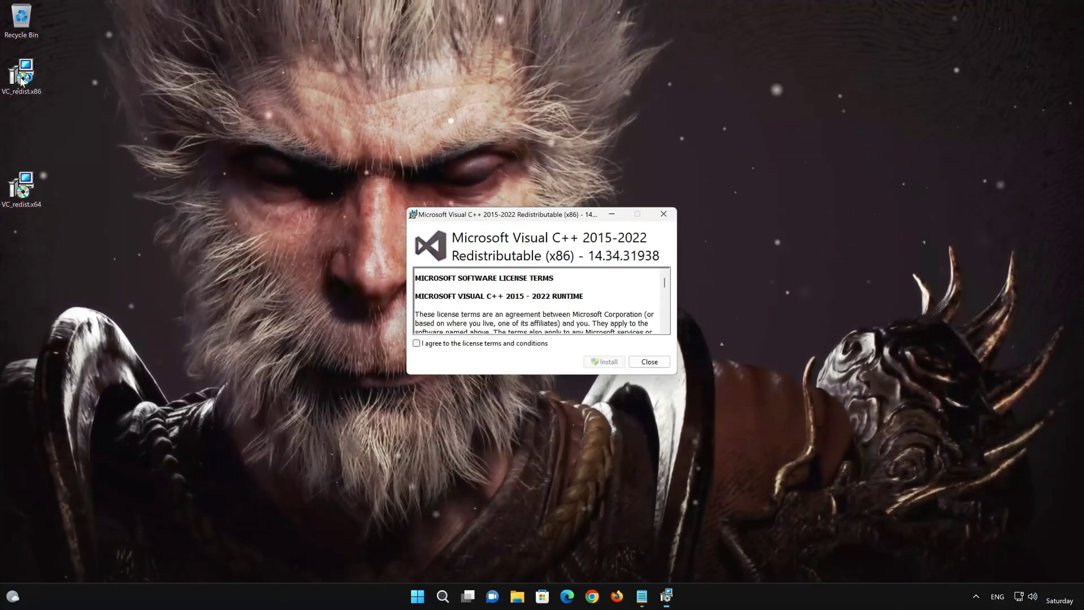
click(416, 343)
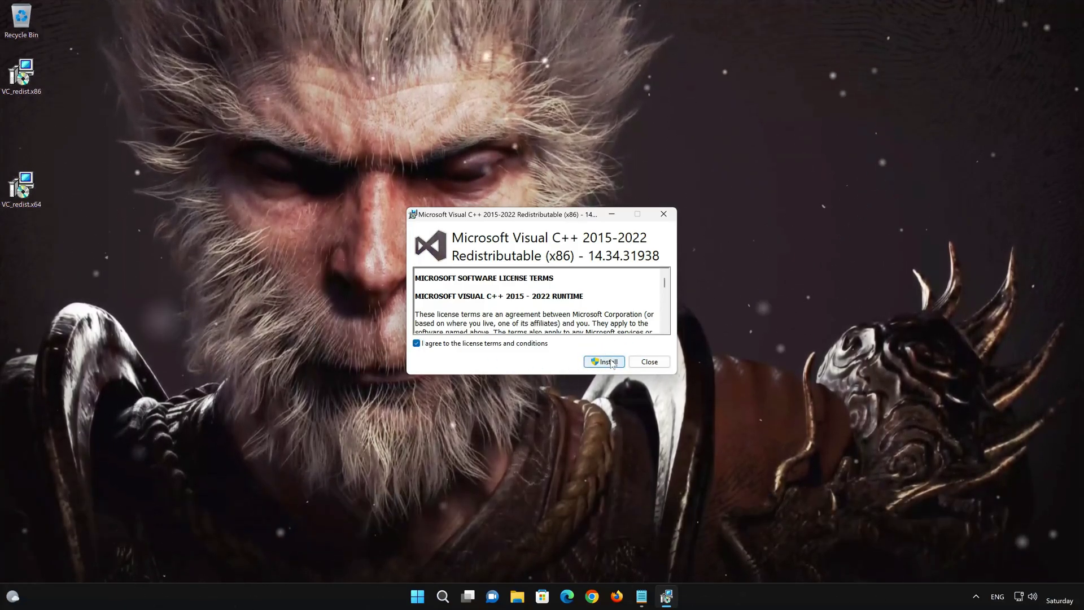
click(609, 361)
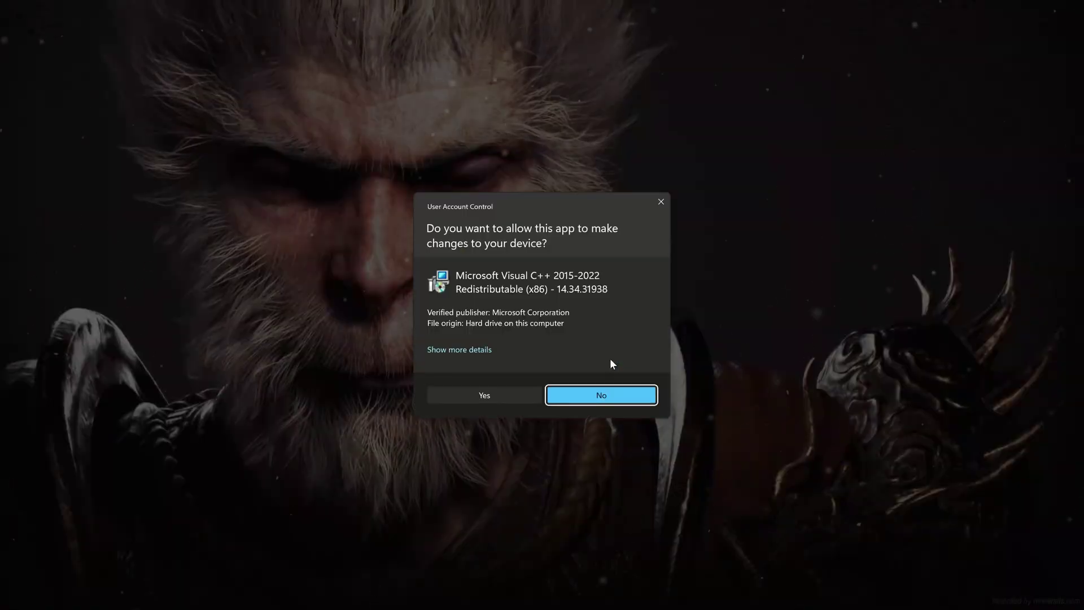
click(481, 398)
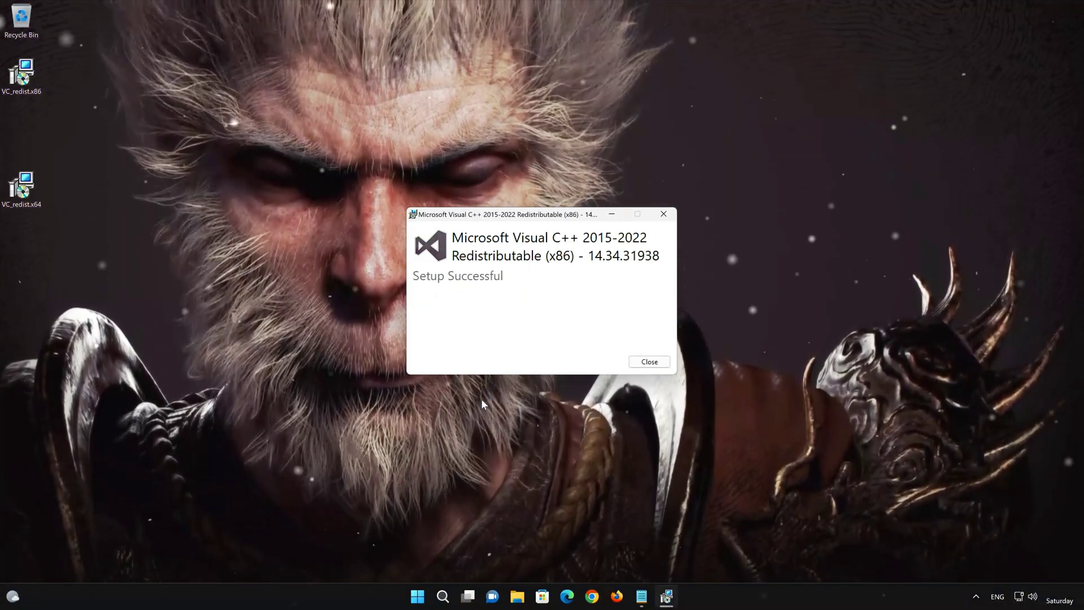
click(650, 361)
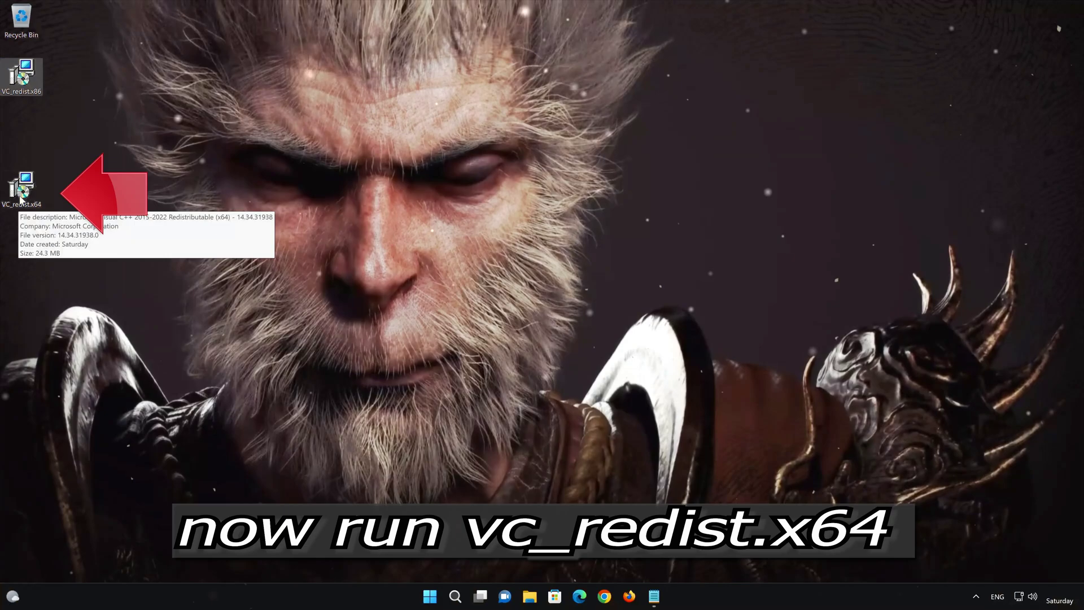
Install the x64 Visual C++ Redistributable from VC_redist.x64, agreeing to the license terms and allowing device changes
double_click(20, 192)
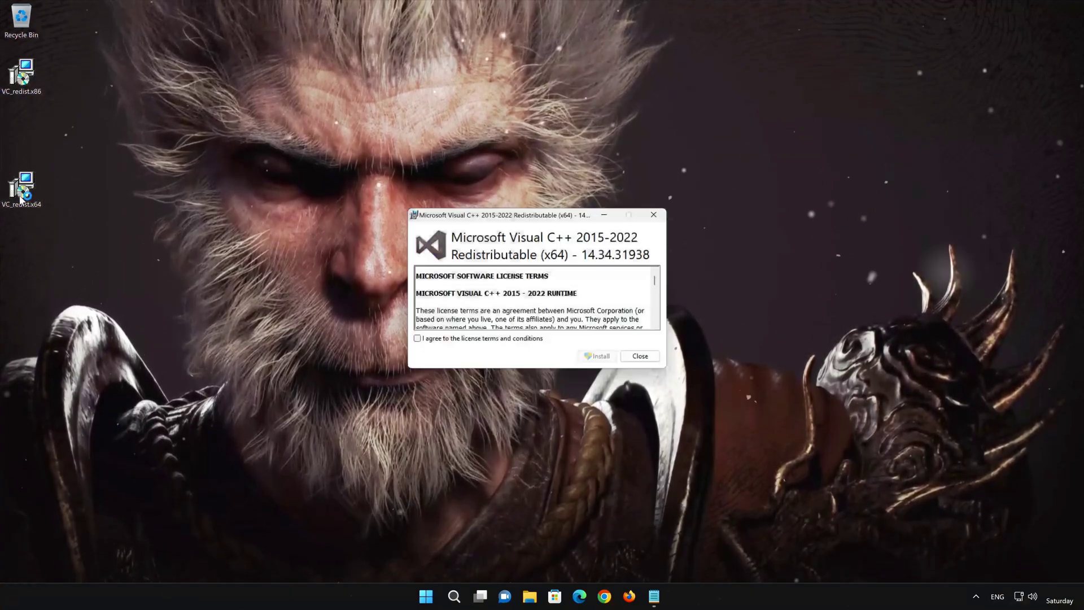
click(417, 343)
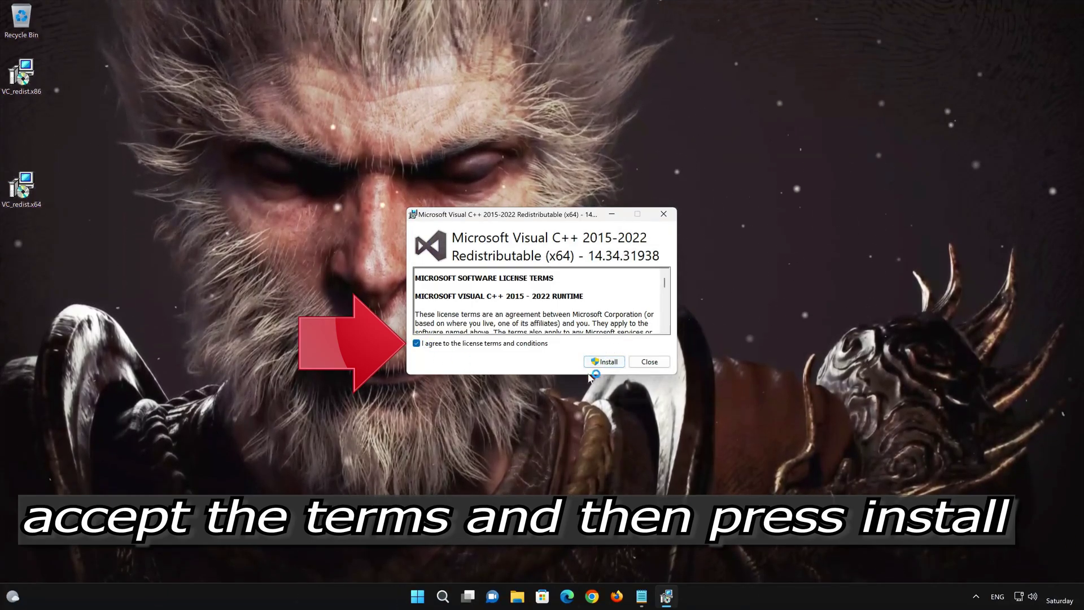
click(604, 362)
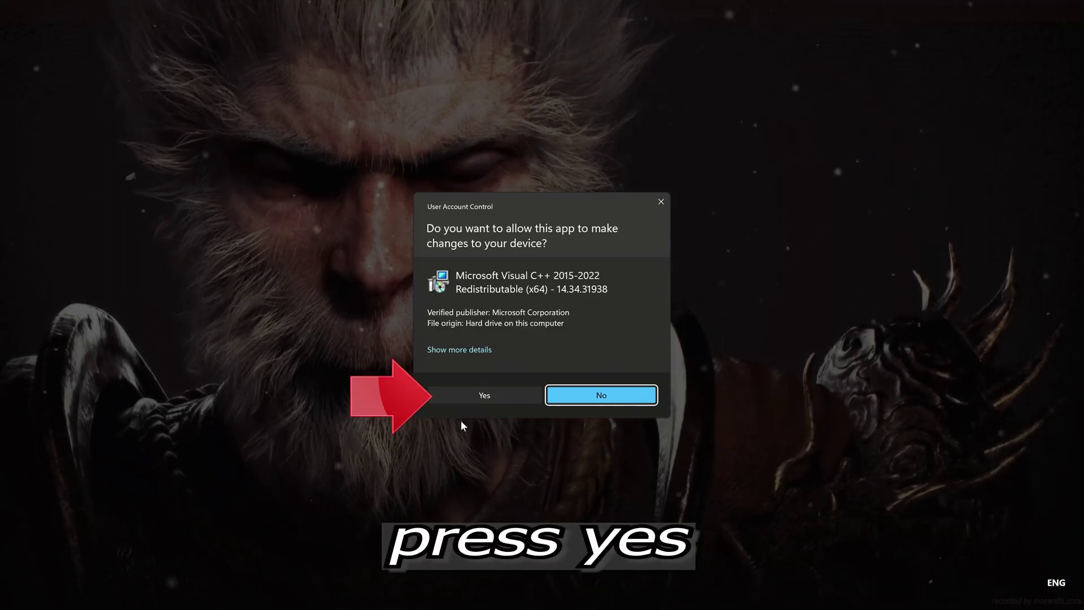
click(480, 396)
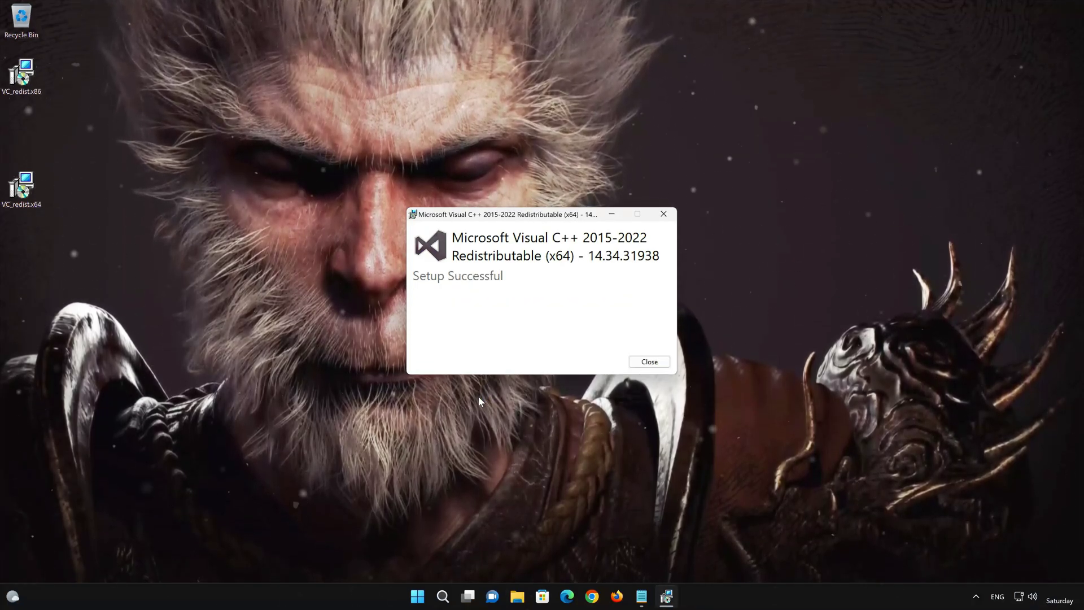
click(649, 362)
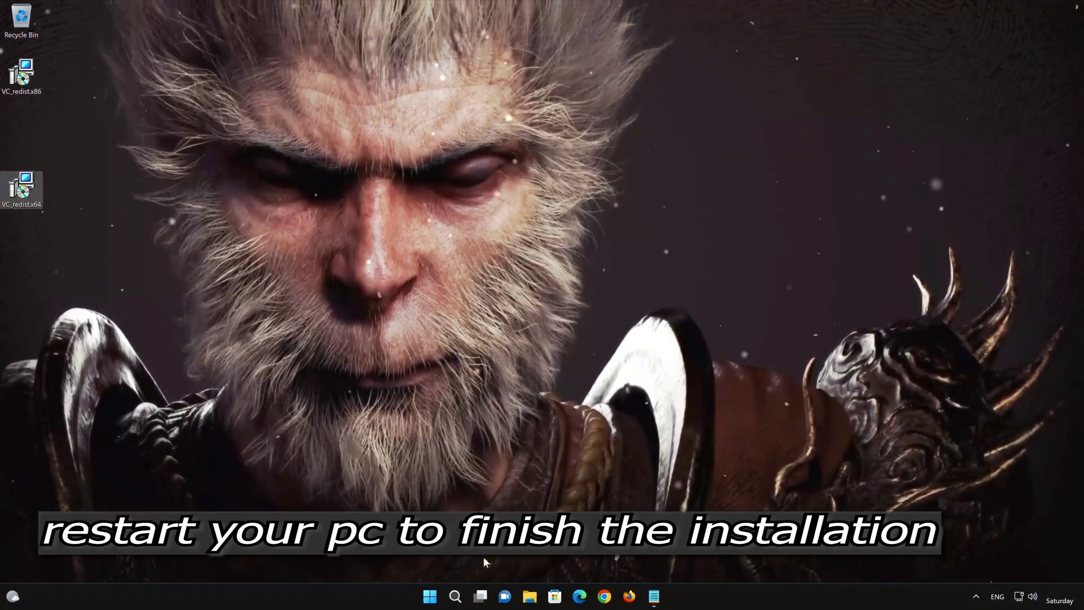
Restart the PC, forcing the restart despite the open Notepad
click(429, 596)
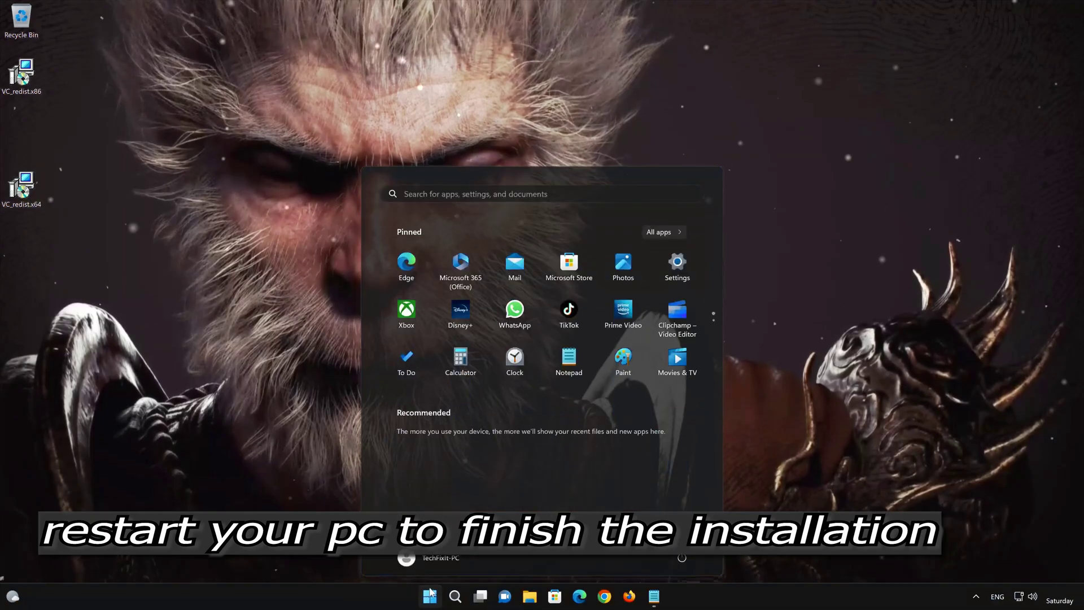
click(682, 558)
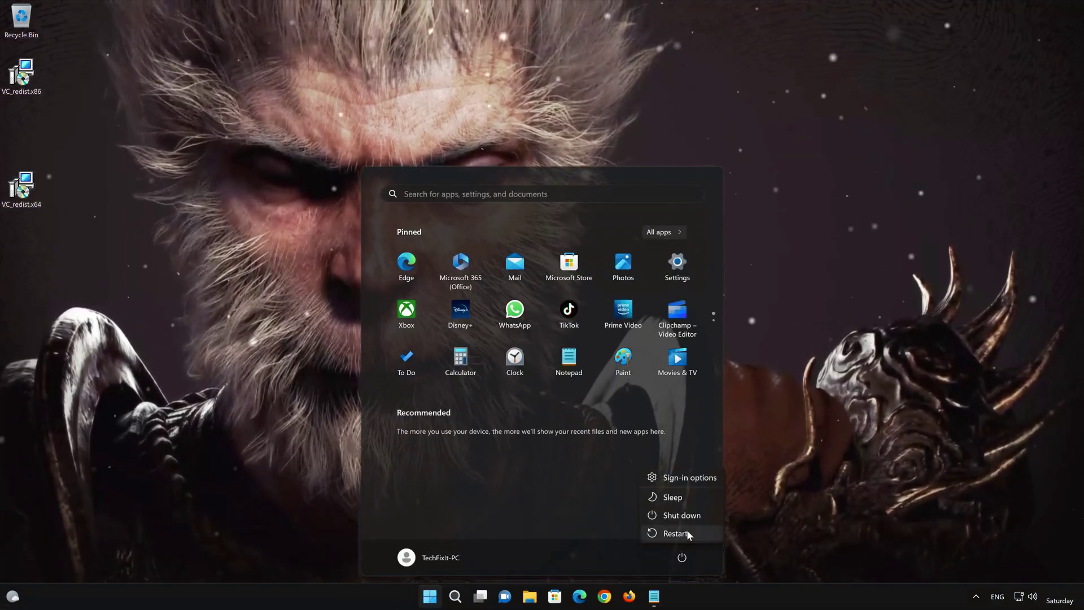
click(687, 532)
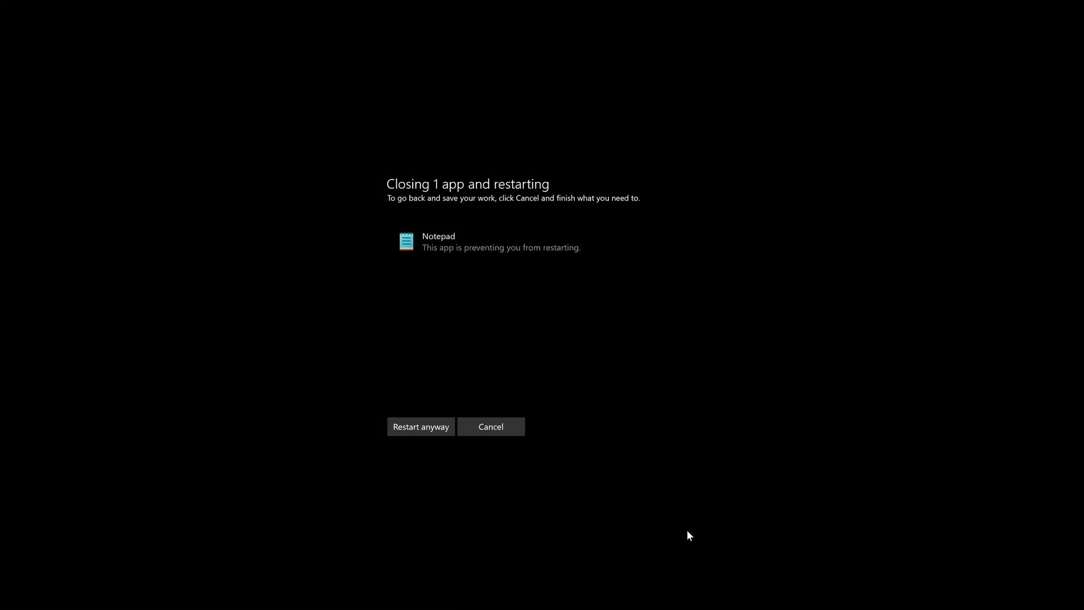
click(407, 428)
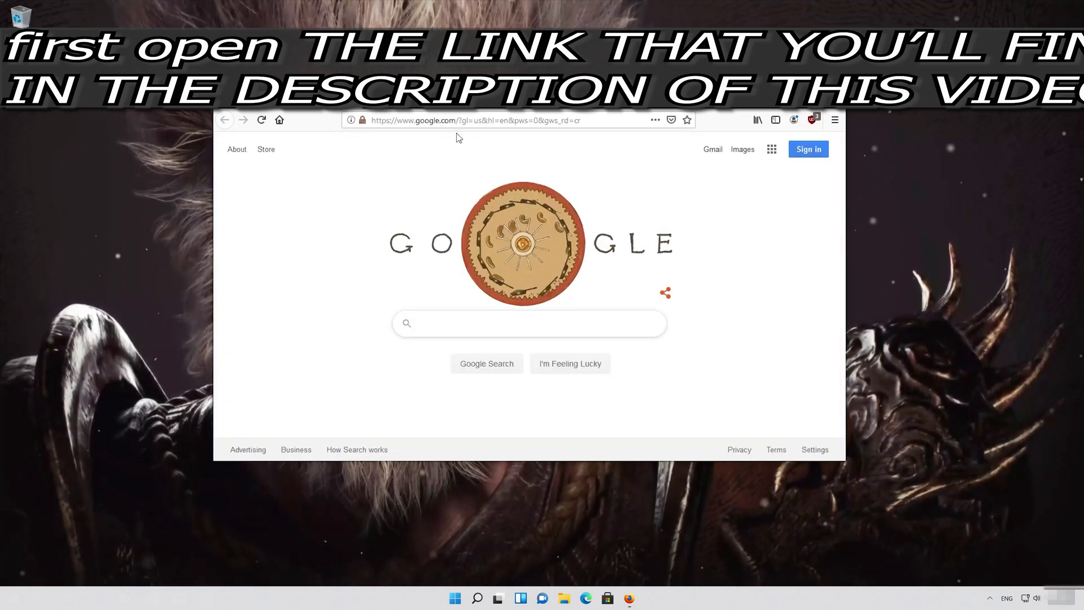
right_click(463, 120)
click(497, 179)
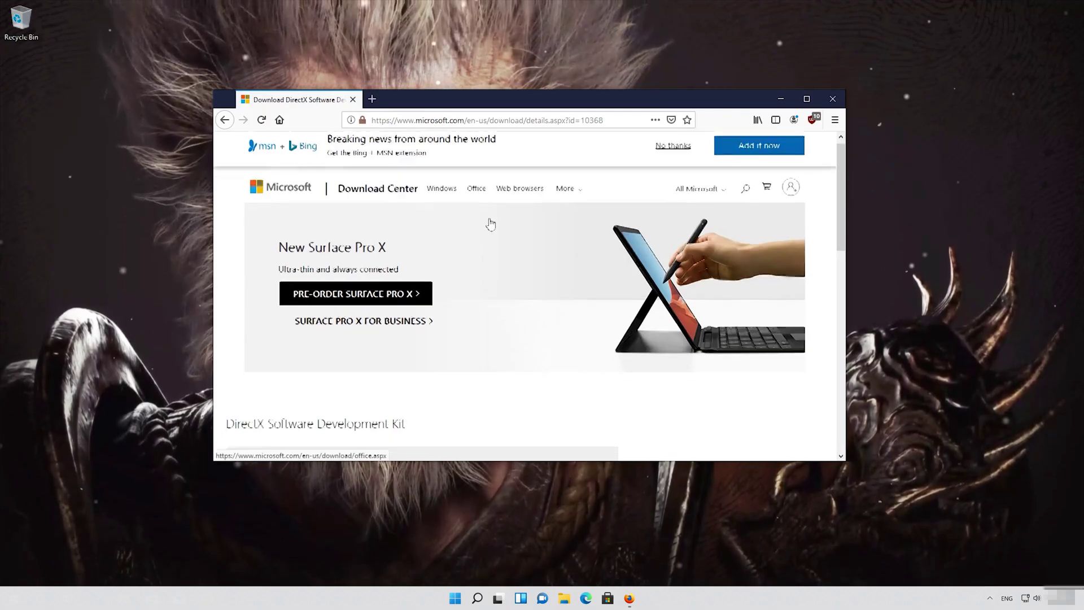
scroll(491, 225, down, 5)
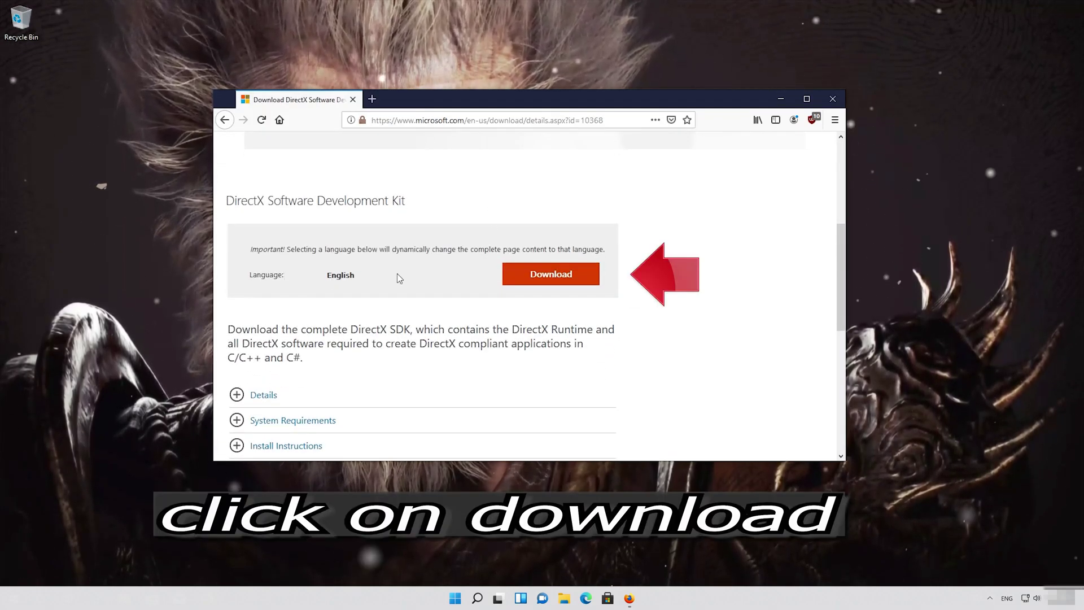
click(558, 283)
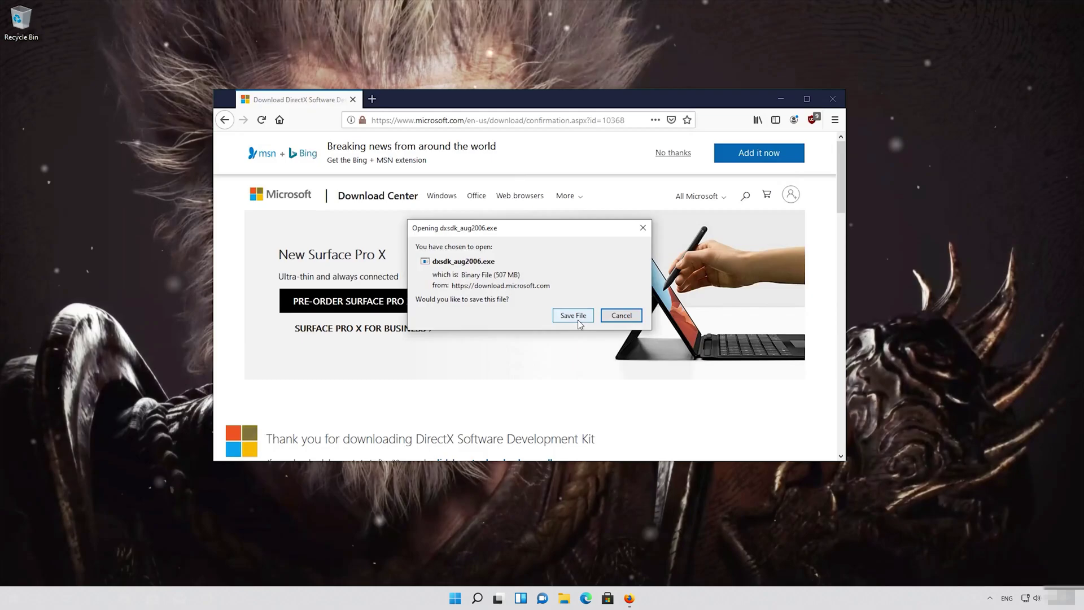
click(579, 320)
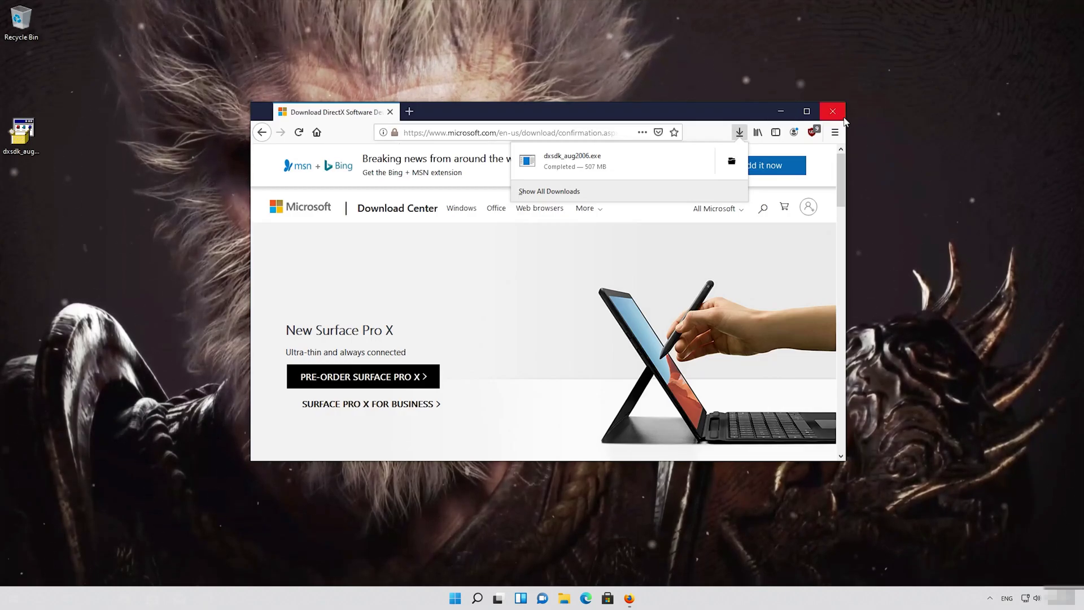
click(844, 116)
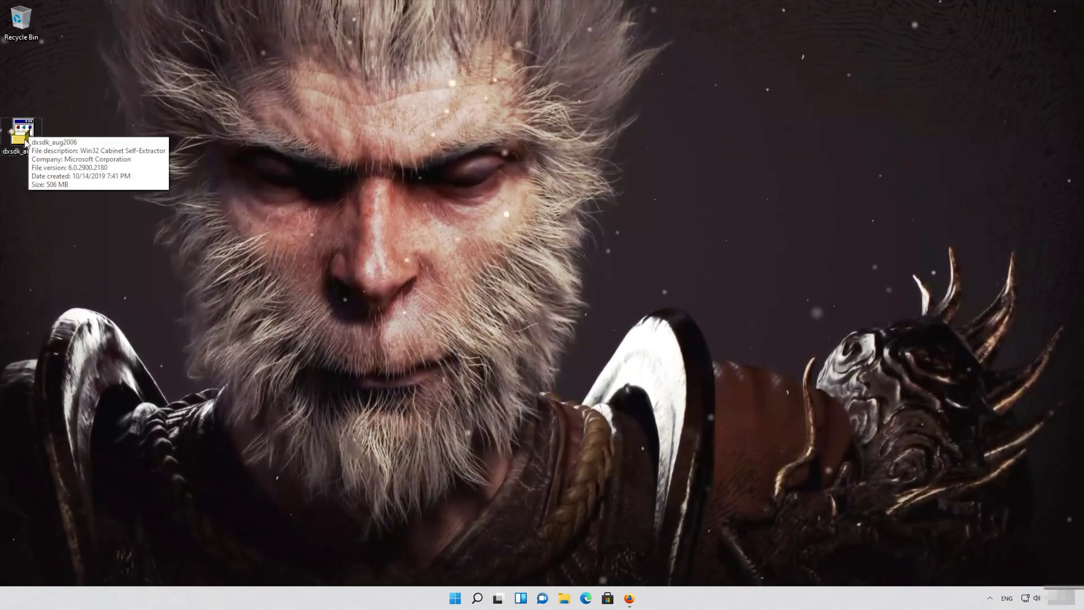
Run dxsdk_aug2006, accept its license agreement, unzip the files to the default folder and allow DirectX SDK to make changes
double_click(23, 135)
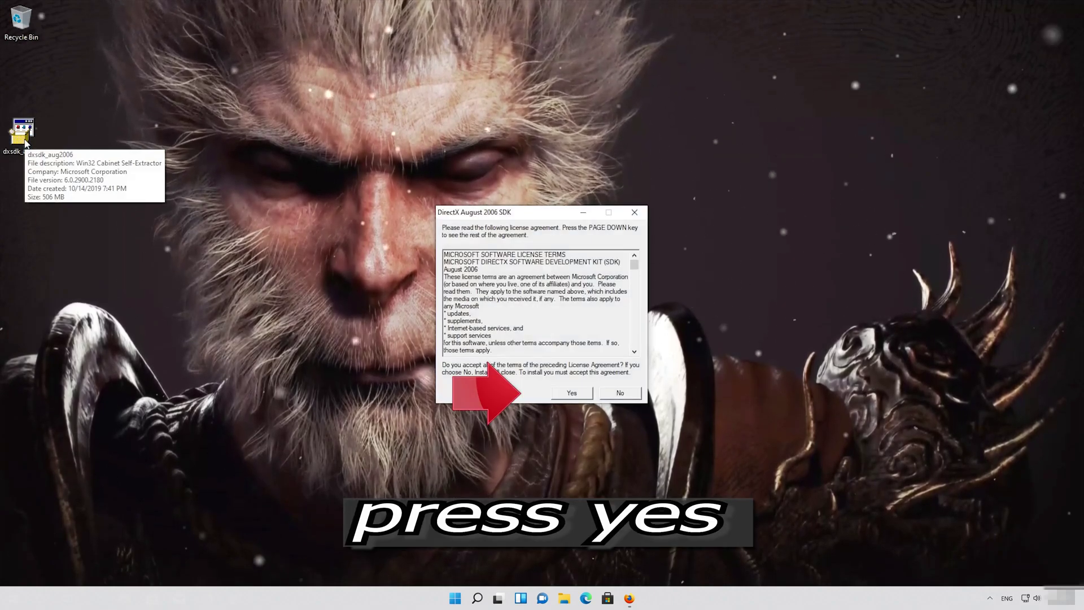
click(572, 393)
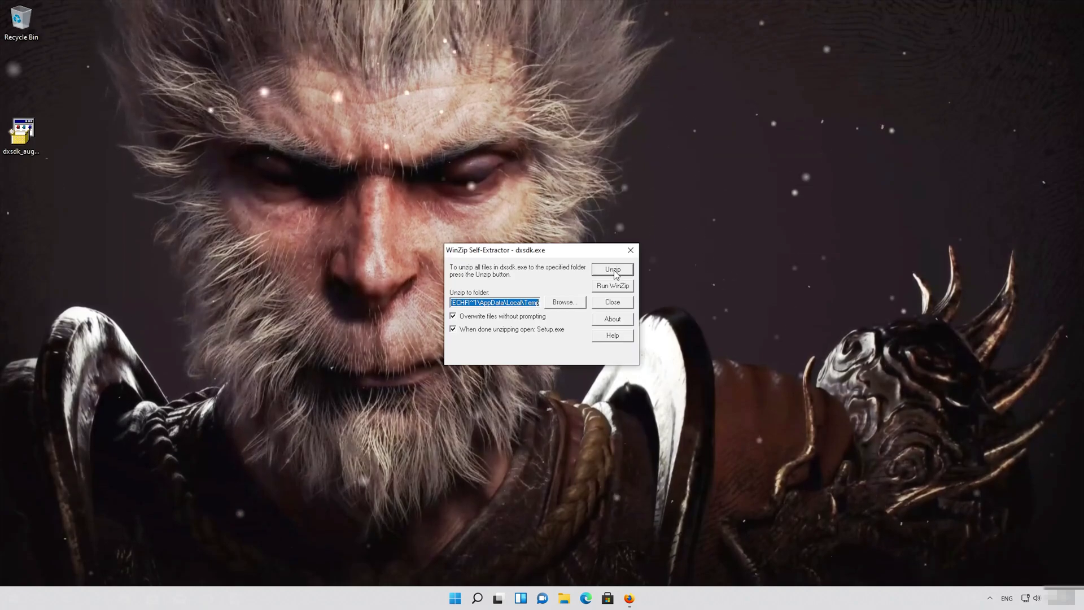
click(614, 271)
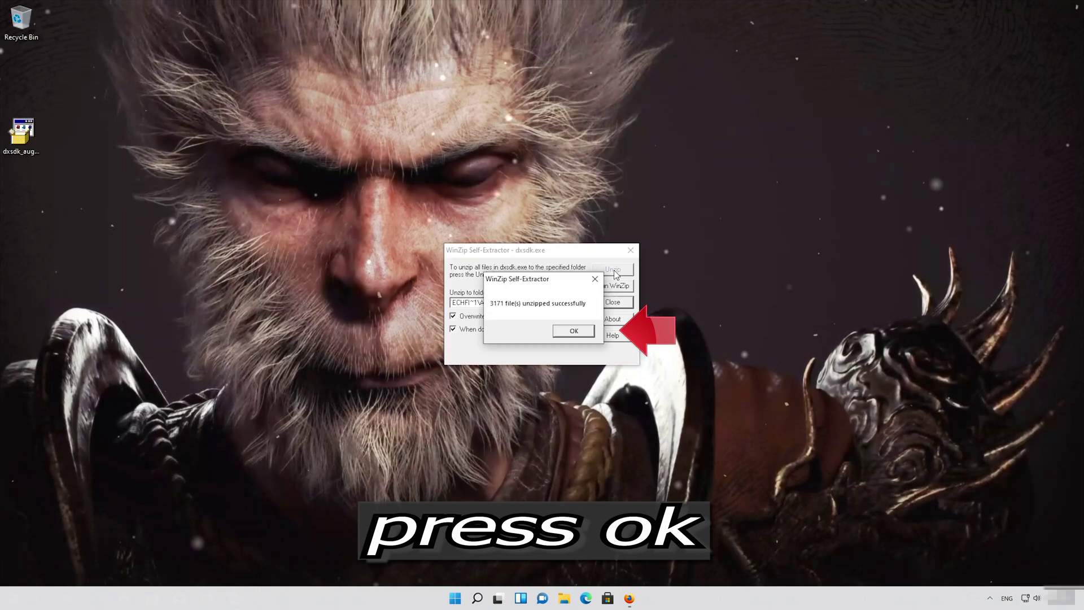
click(574, 332)
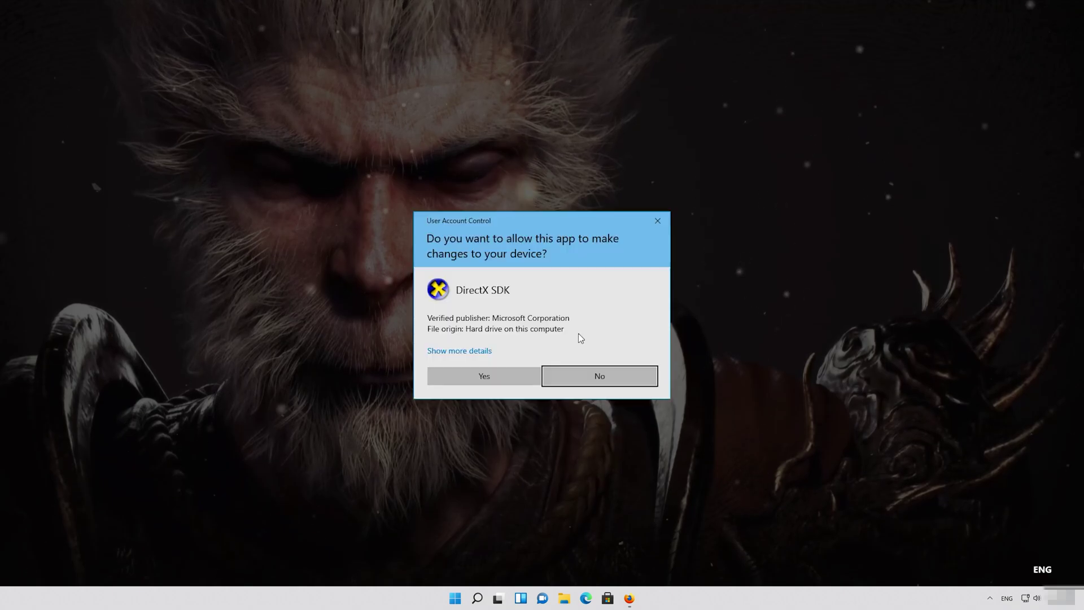
click(493, 377)
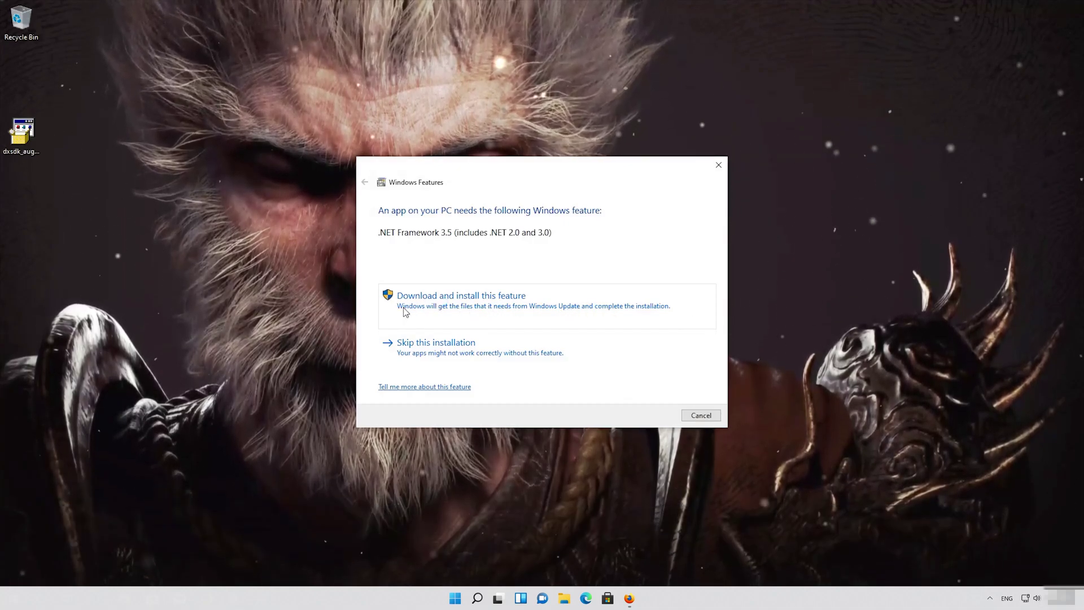
Download and install the .NET Framework 3.5 Windows feature, and agree to the .NET Framework 1.1 license
click(405, 313)
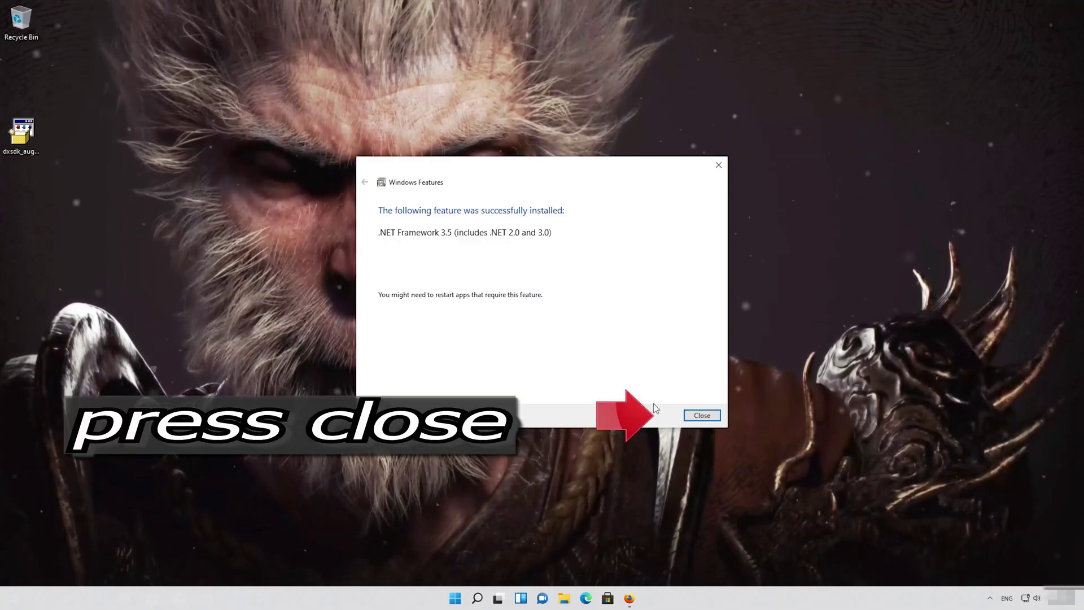
click(706, 417)
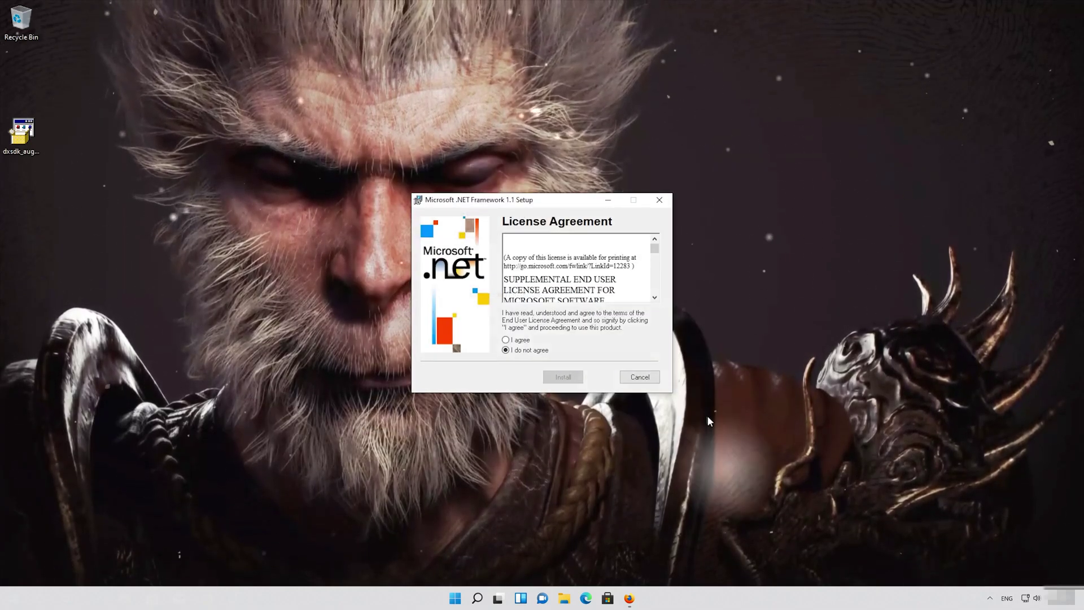
click(506, 340)
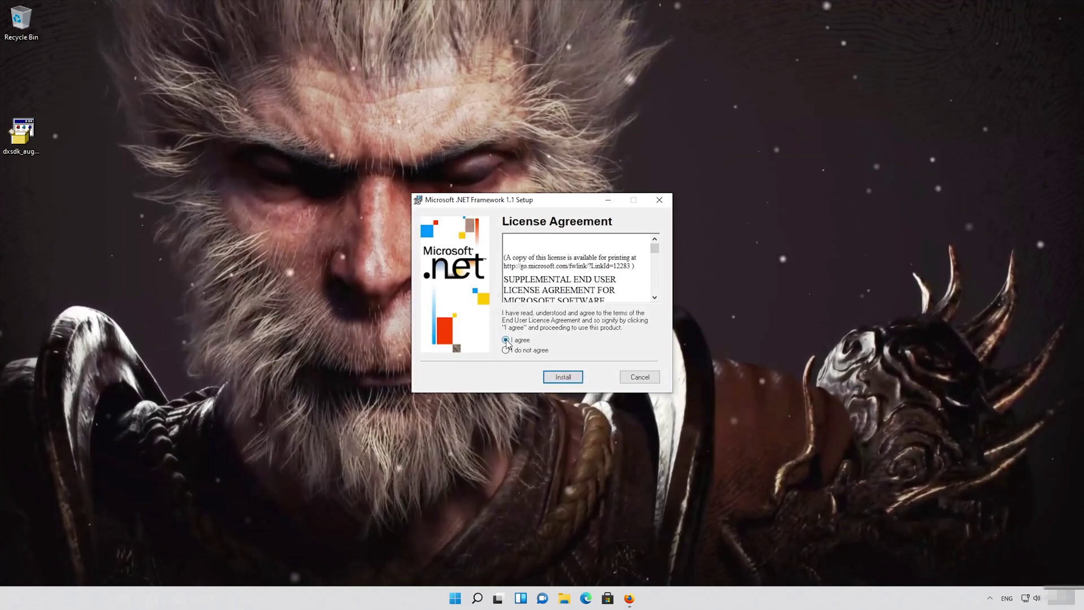